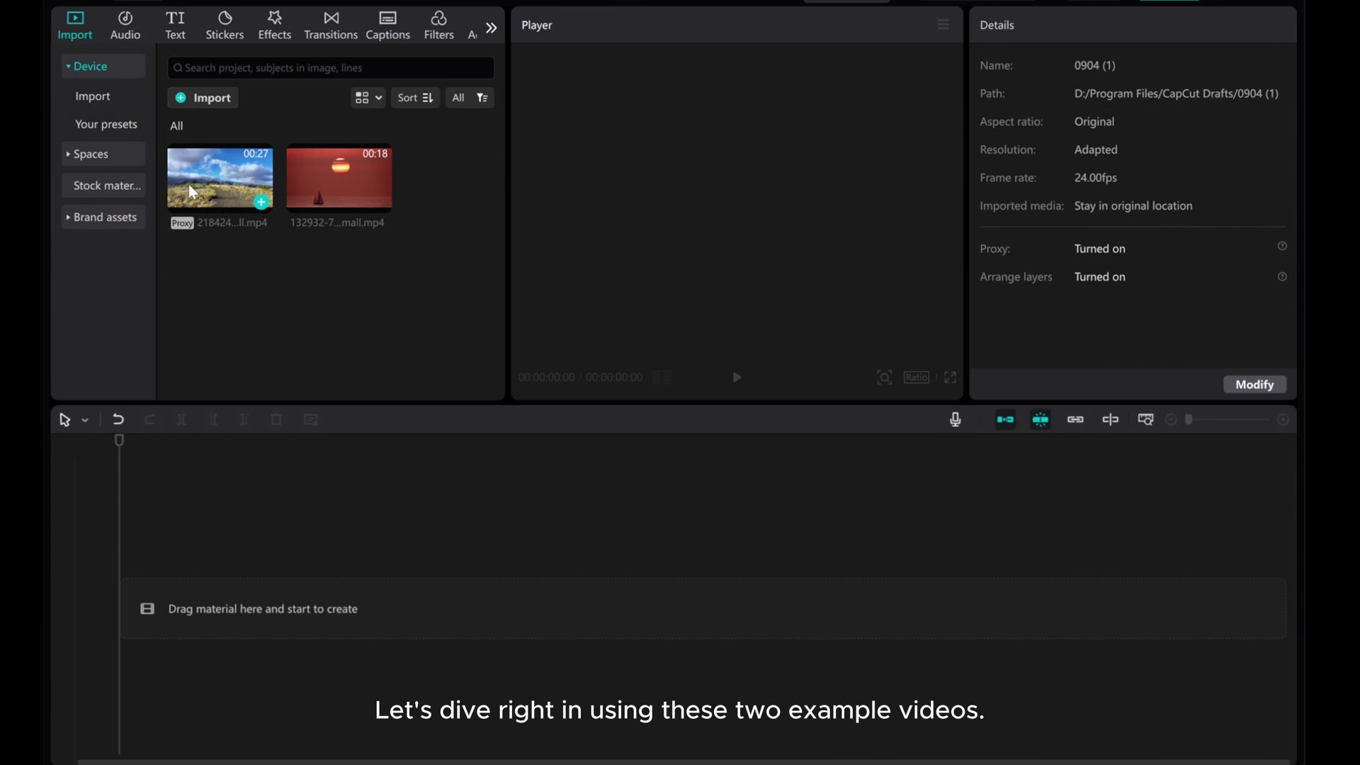
- Place the landscape video on the main track and the sunset video on an overlay track starting near 00:15
left_click_drag(212, 173, 207, 588)
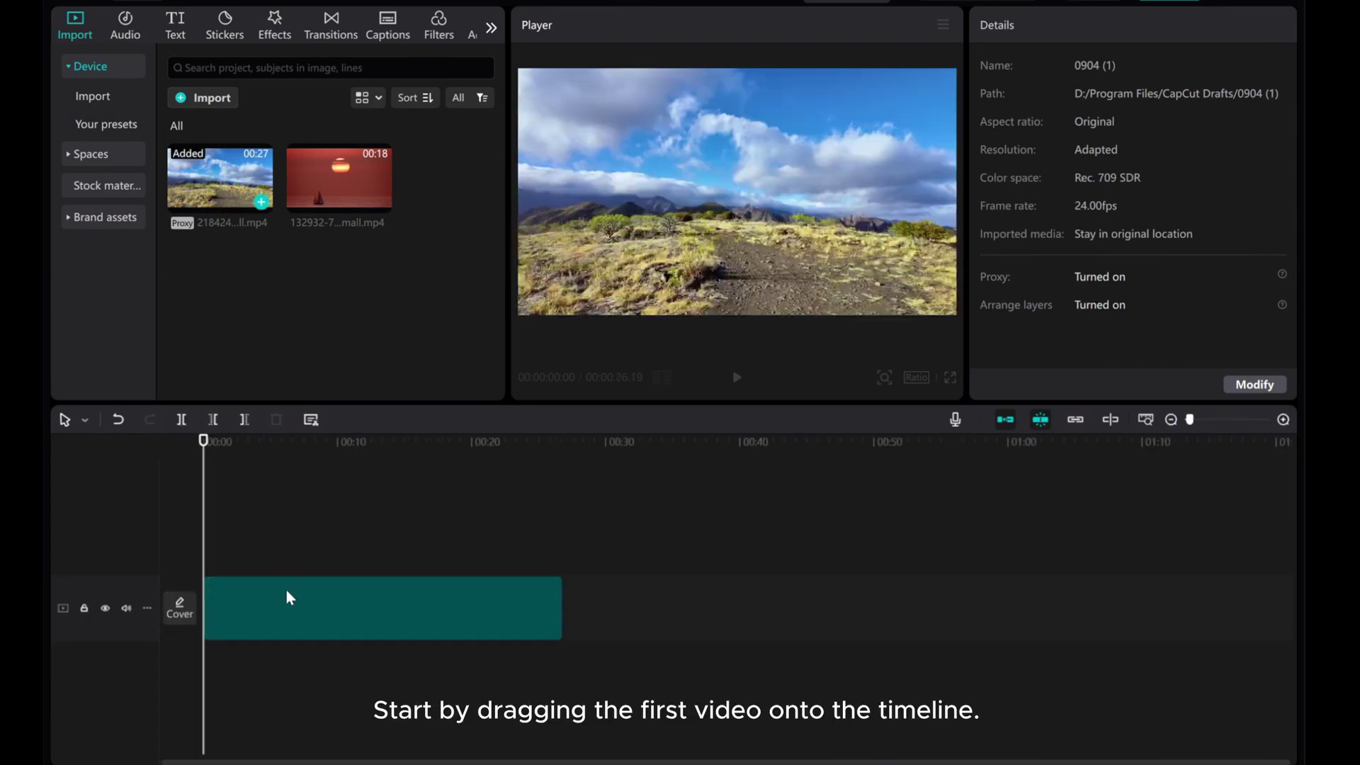
left_click(287, 600)
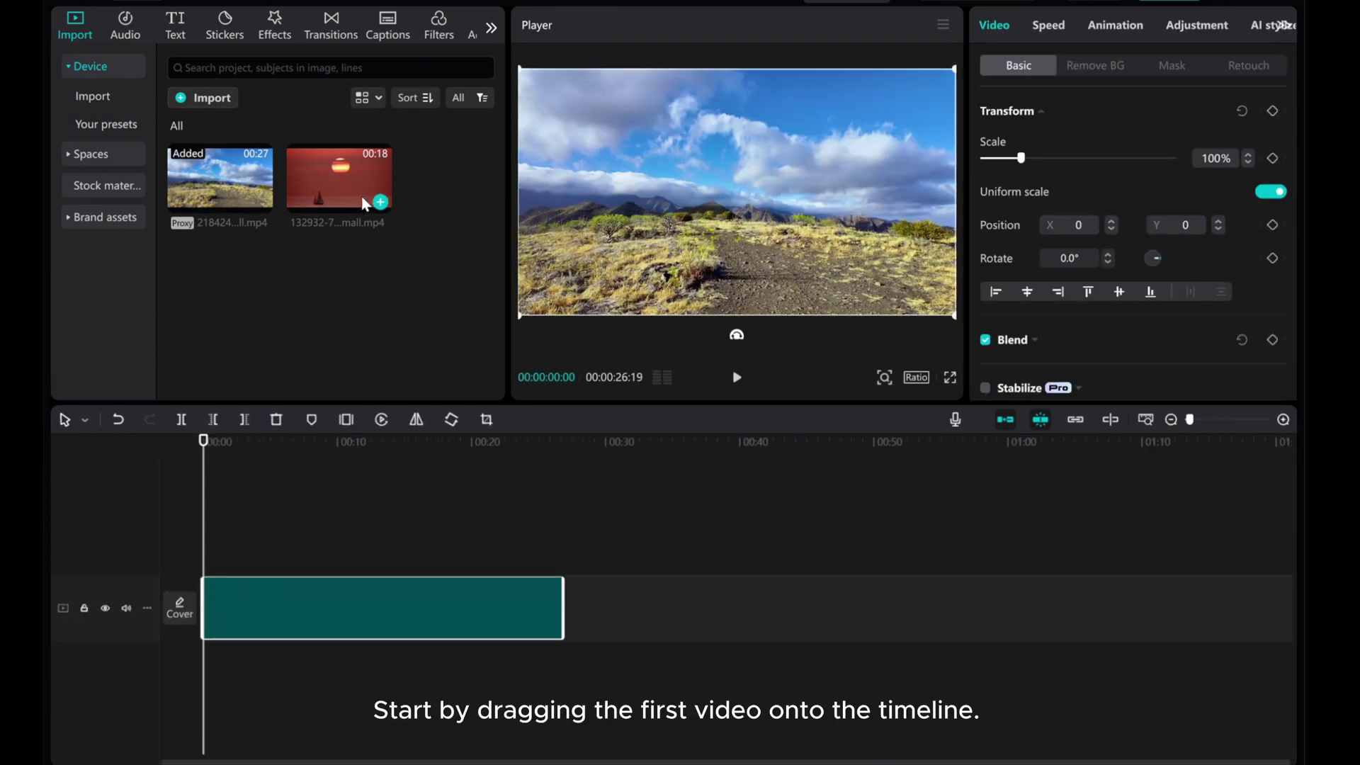
left_click_drag(333, 185, 273, 542)
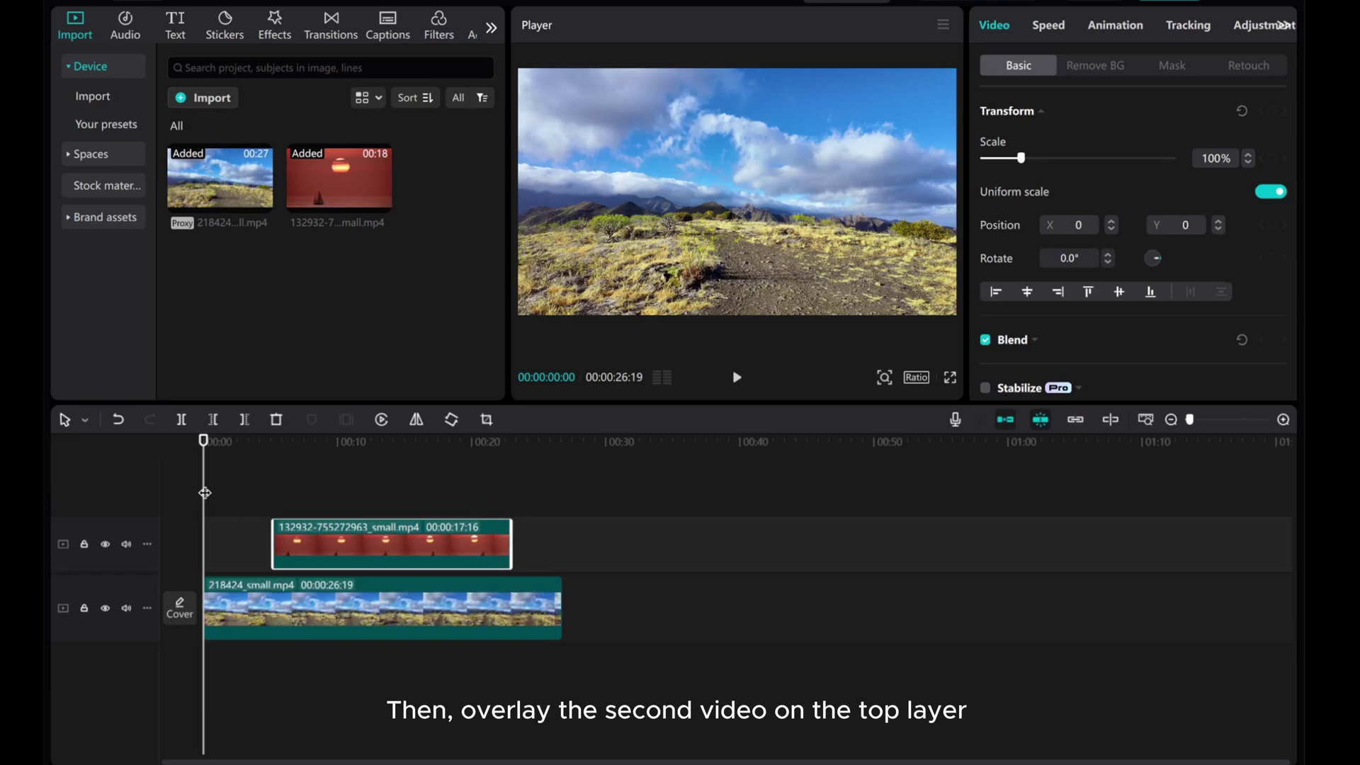
left_click_drag(210, 488, 274, 500)
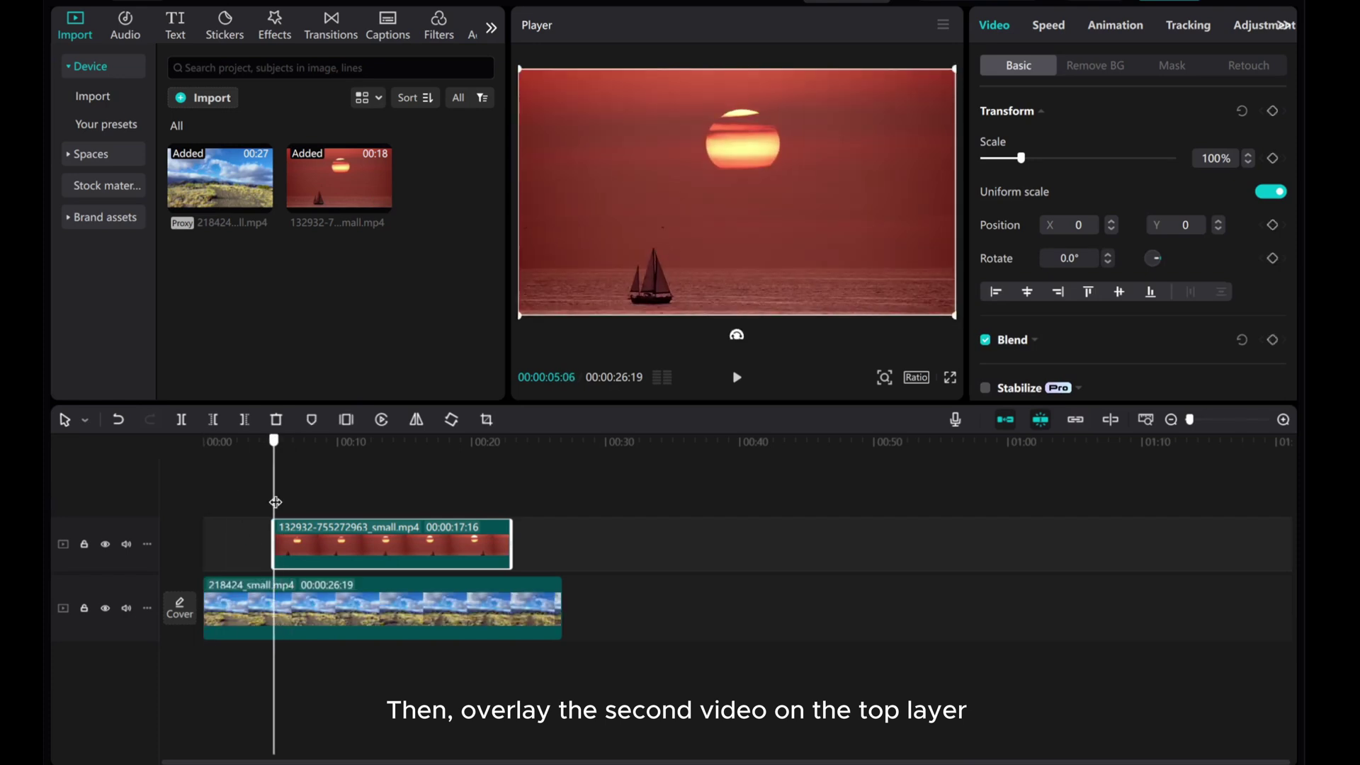
left_click_drag(323, 541, 446, 556)
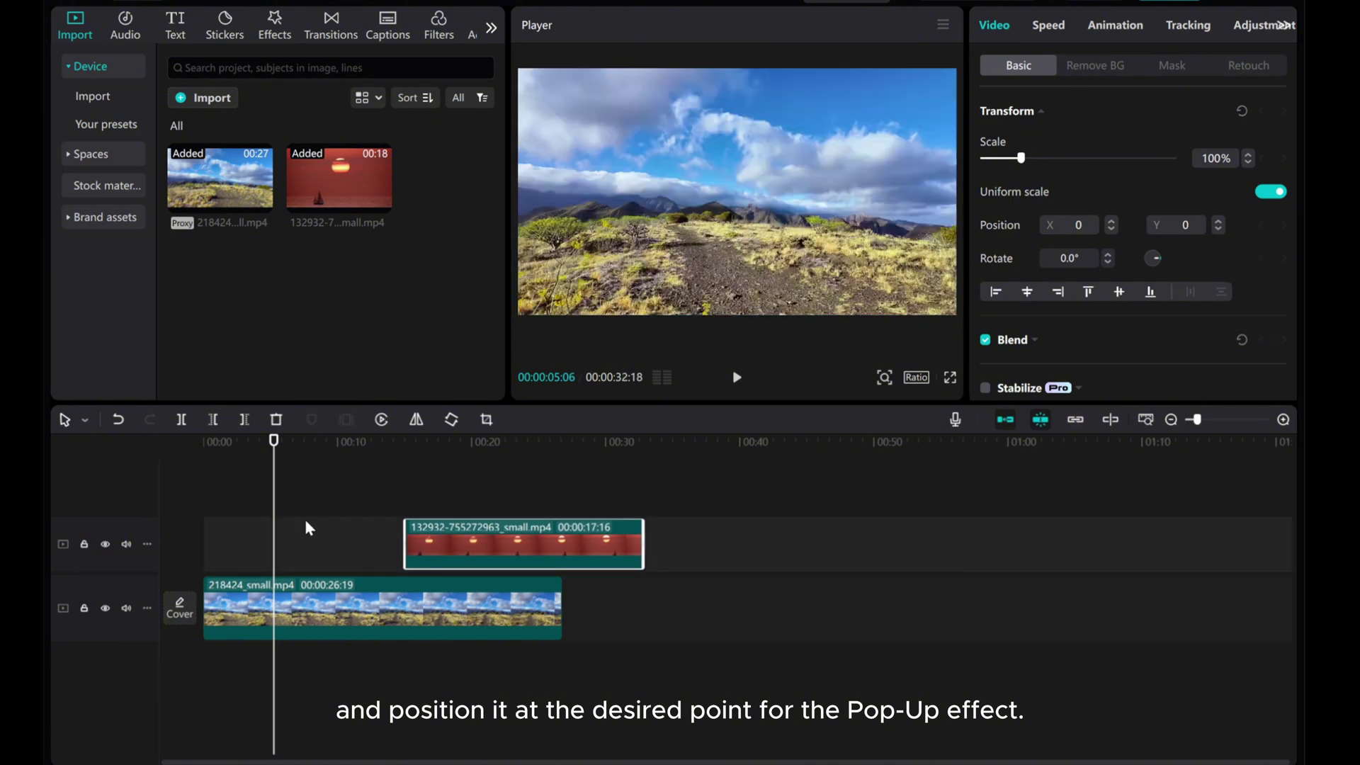
left_click_drag(273, 516, 476, 518)
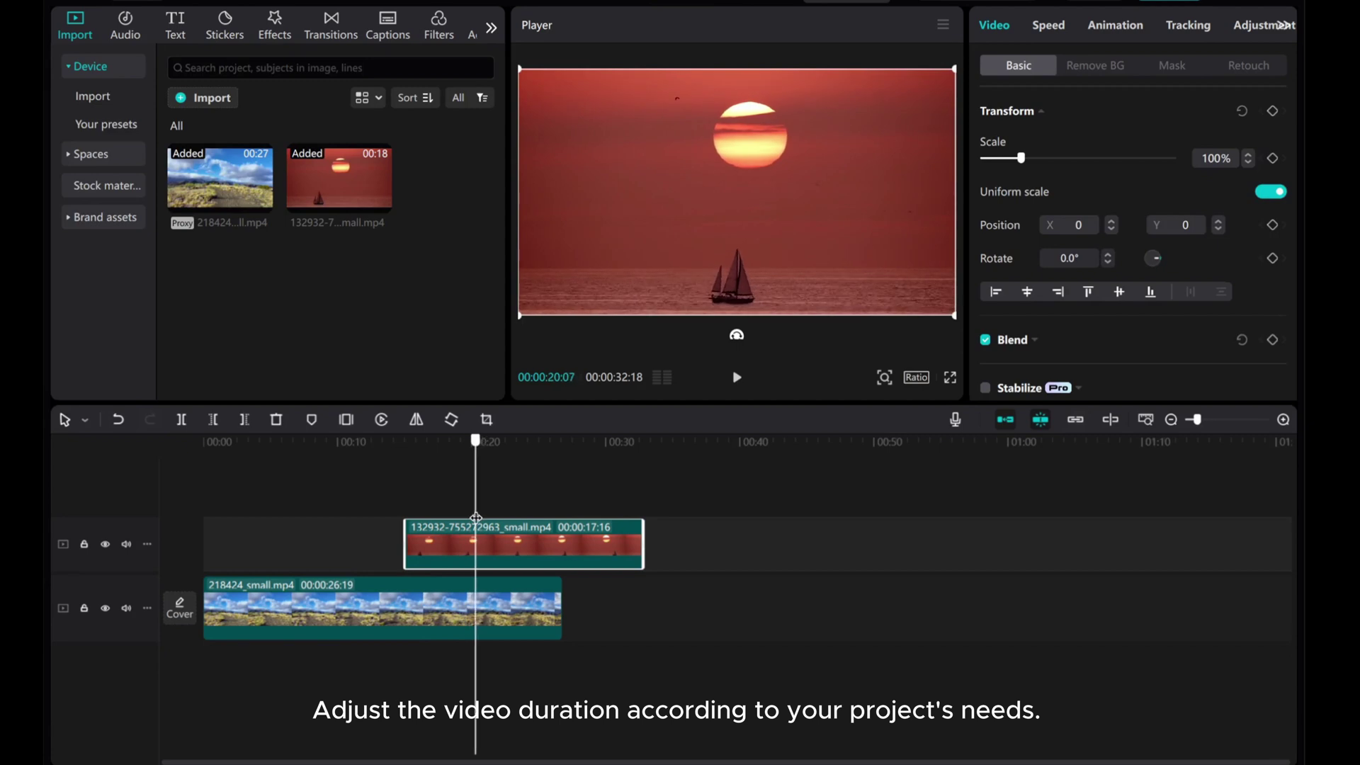
- Trim the sunset overlay to about five seconds, scale it to 36% and move it lower-left (-906, -568)
left_click_drag(641, 543, 476, 543)
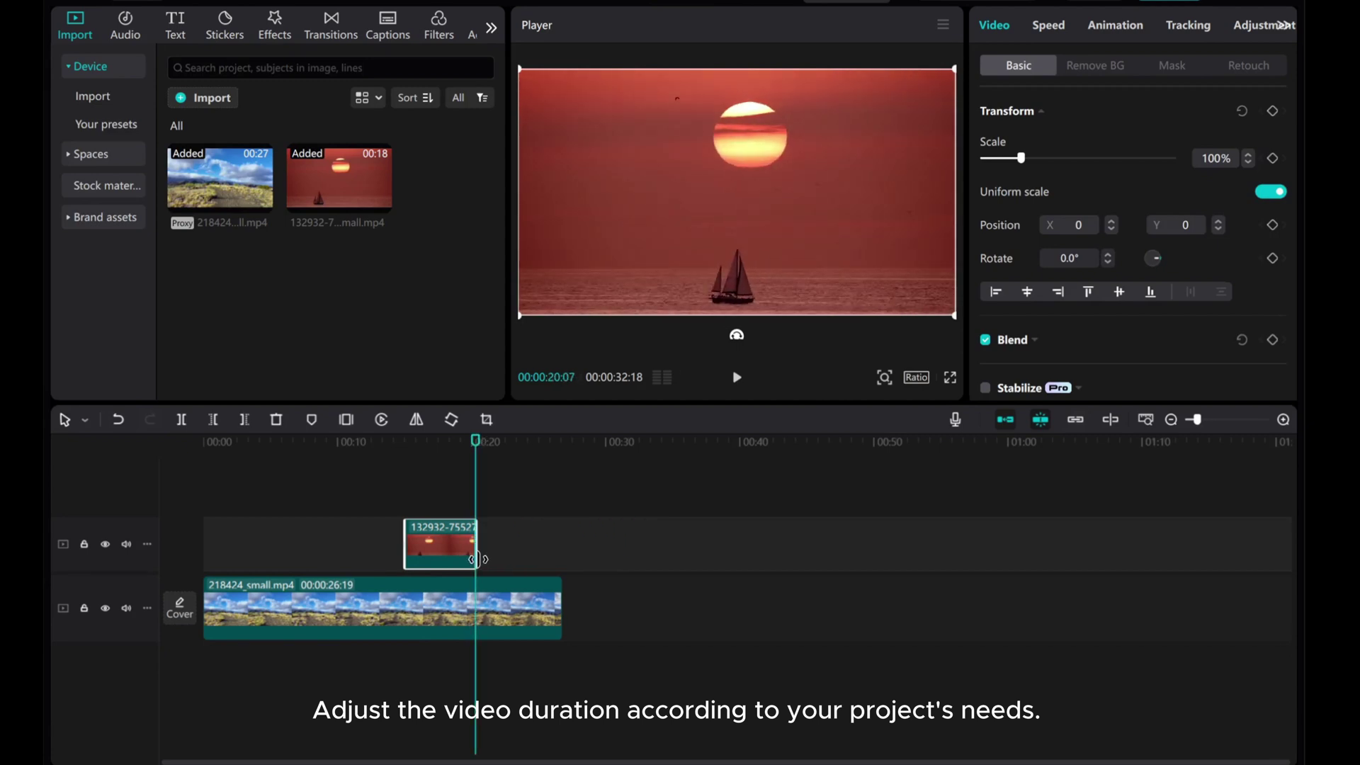
left_click(437, 536)
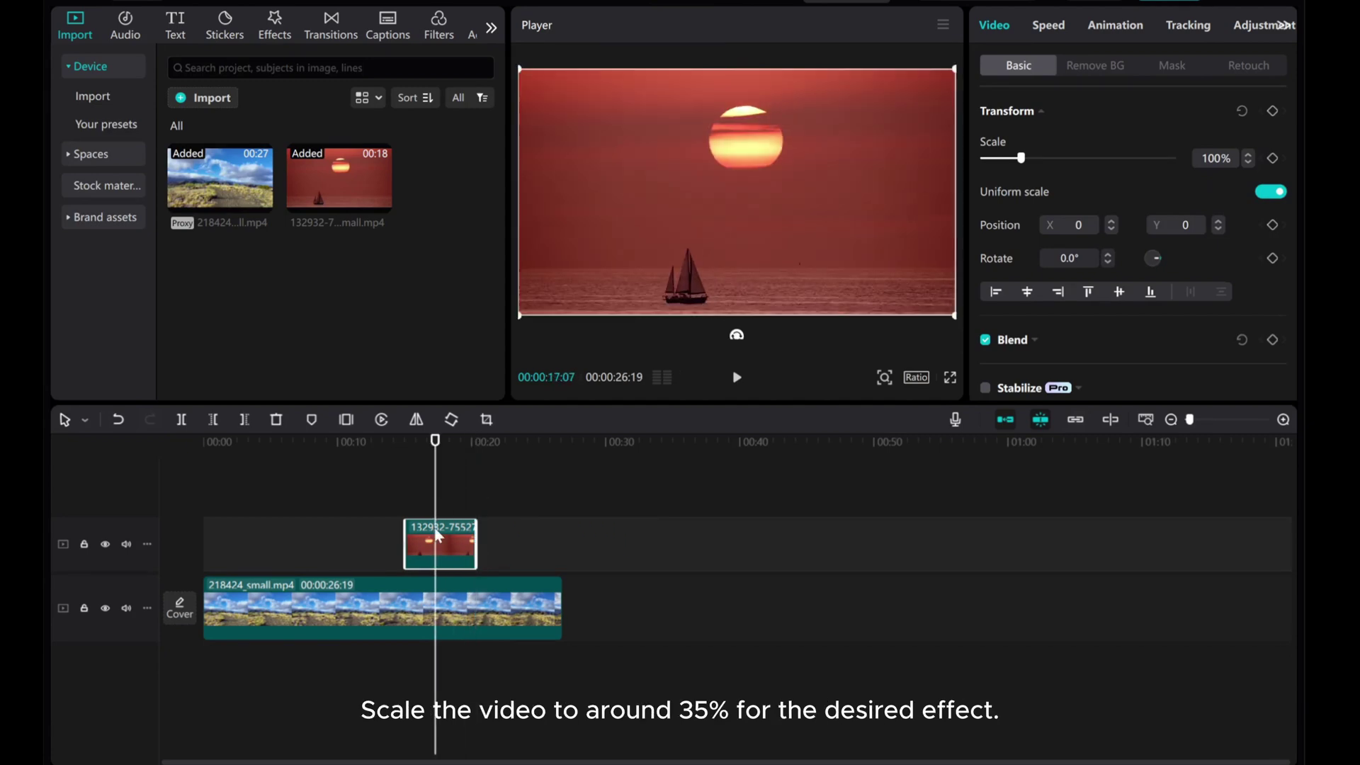
left_click_drag(524, 73, 613, 261)
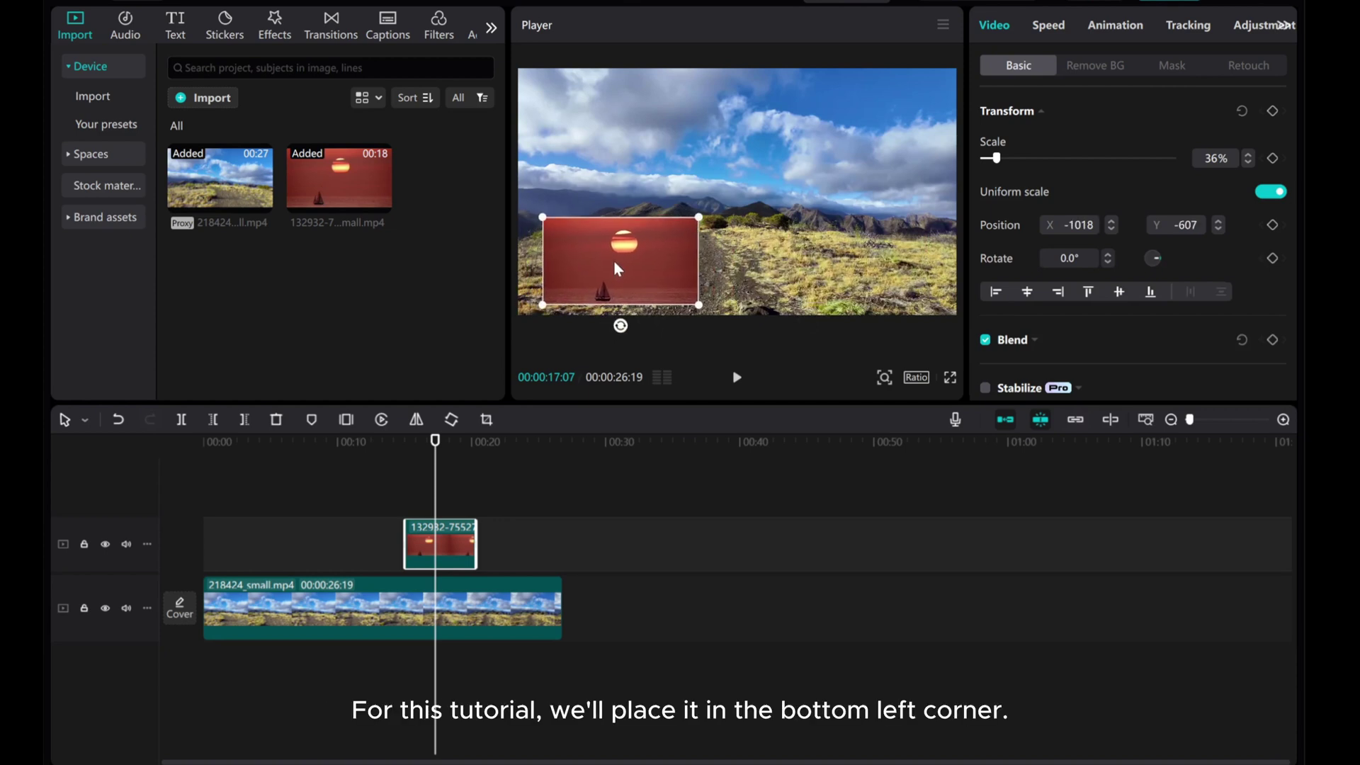
left_click_drag(439, 507, 409, 509)
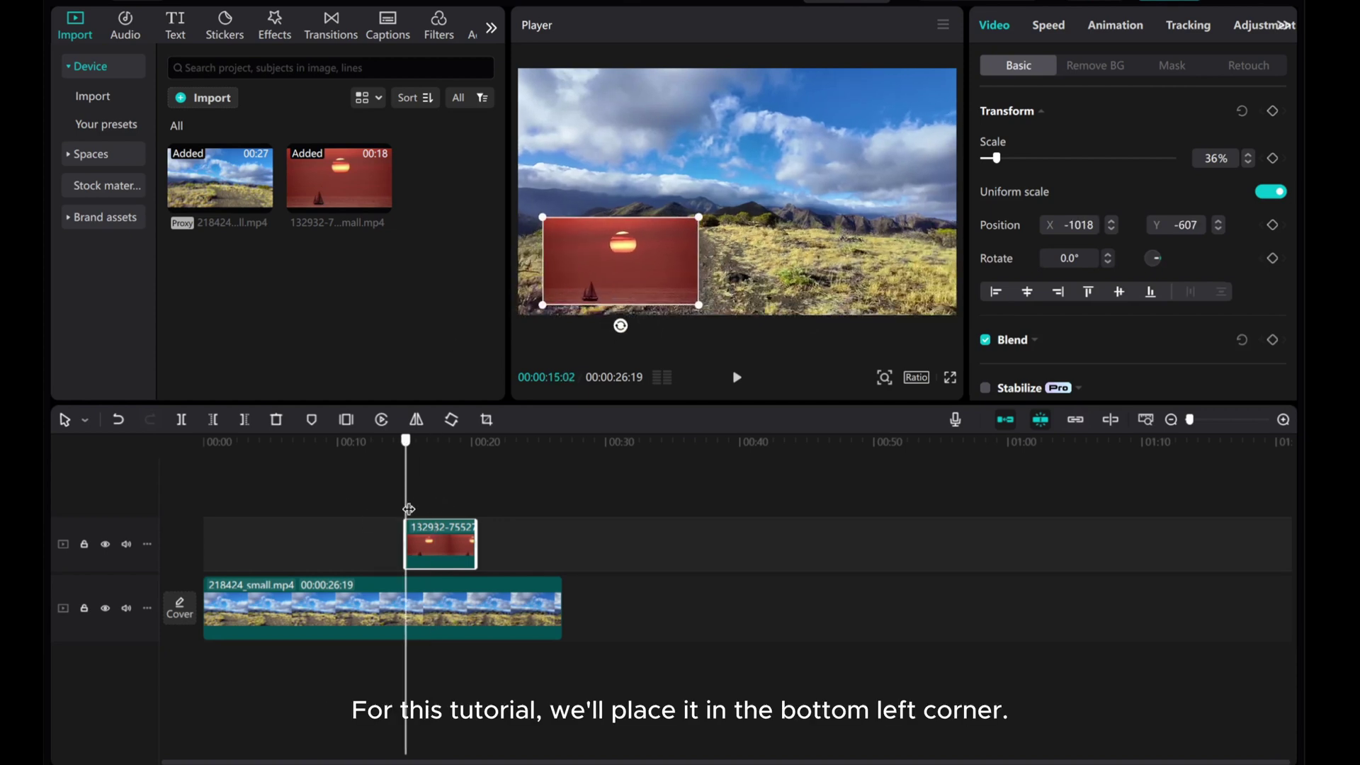
left_click_drag(616, 268, 629, 265)
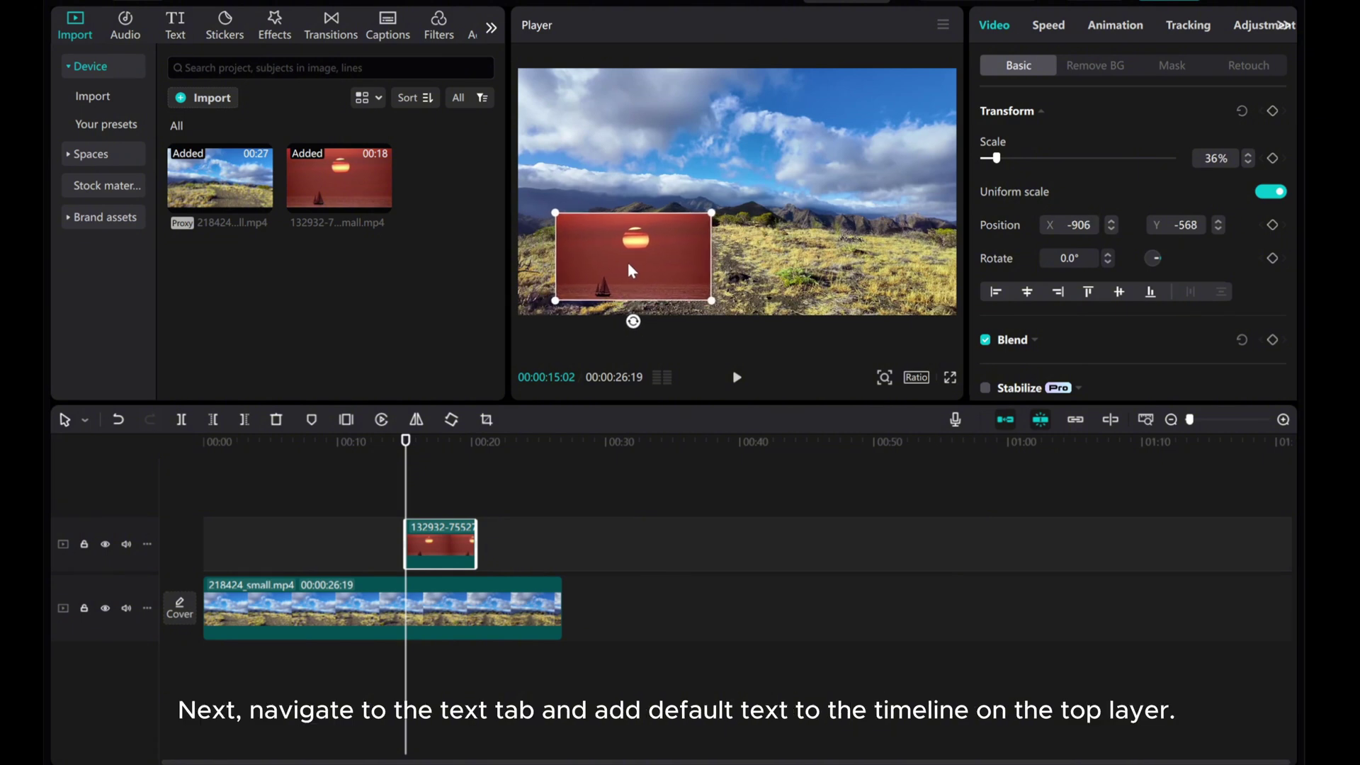
- Add a default text clip reading 'next video' on a top track
left_click(179, 32)
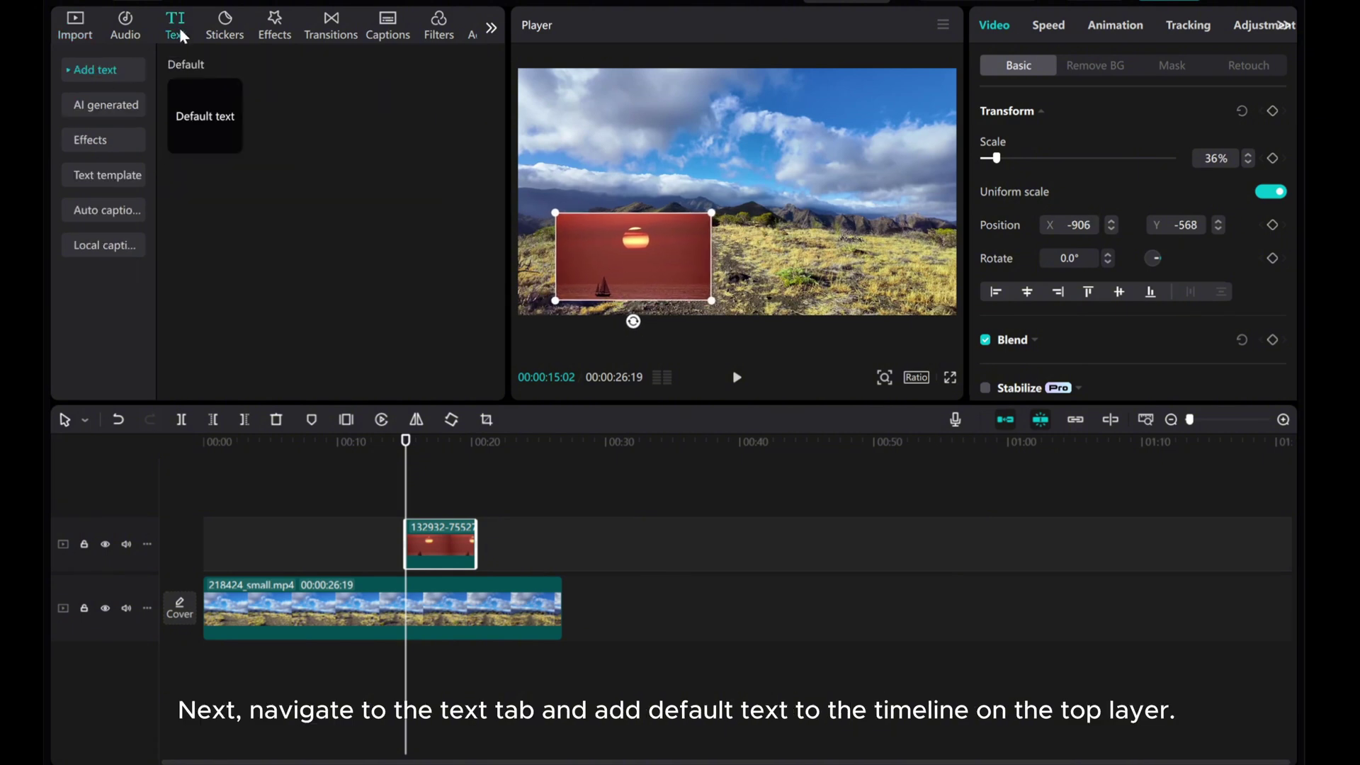
left_click(232, 143)
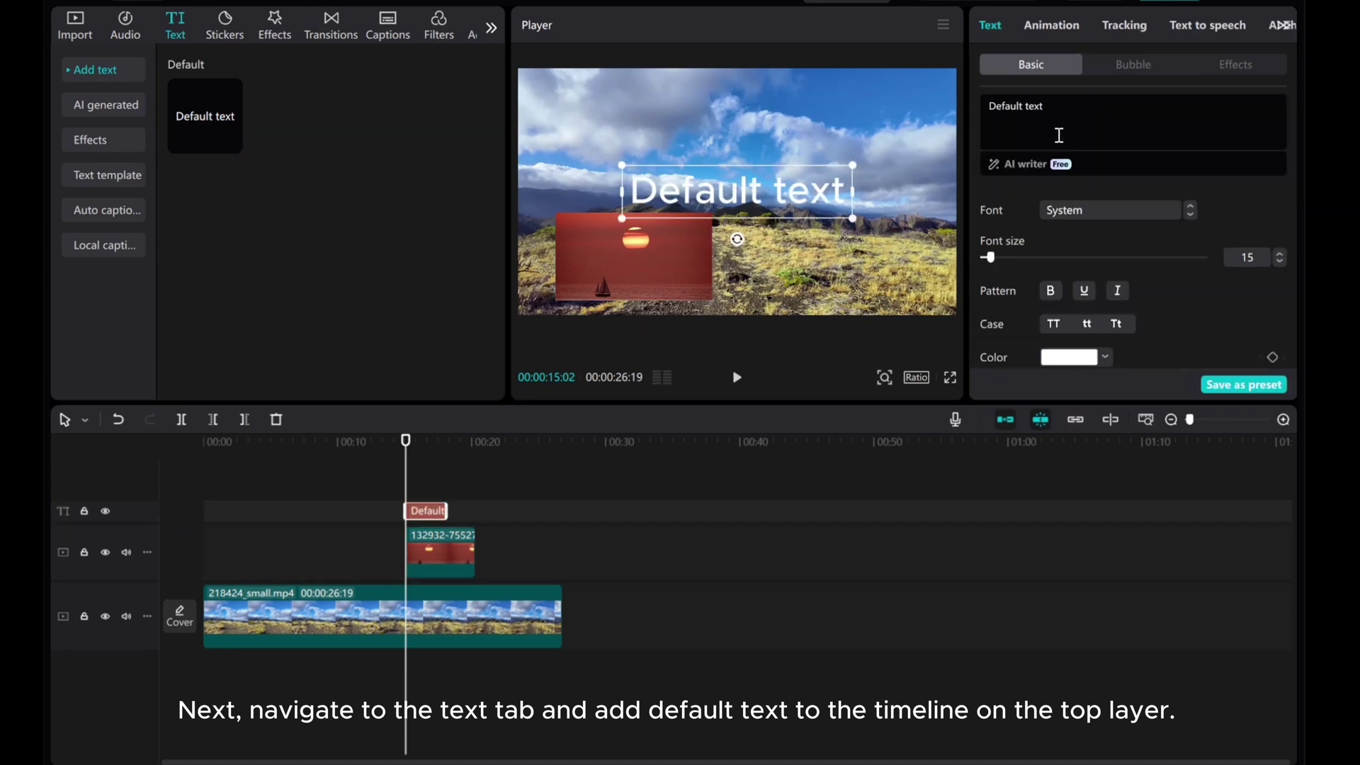
type("next video")
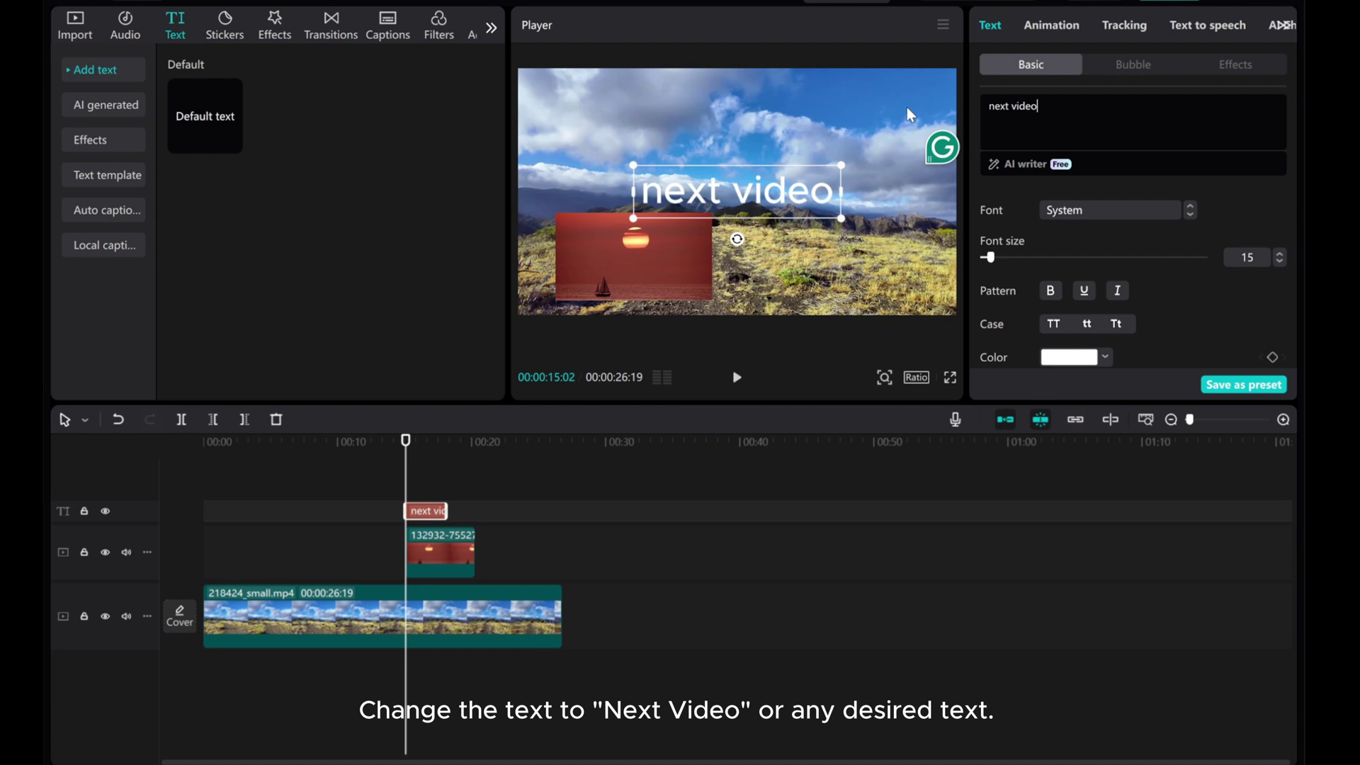
- Set the title to uppercase Impact at size 9 and position it just above the sunset overlay
left_click(1076, 213)
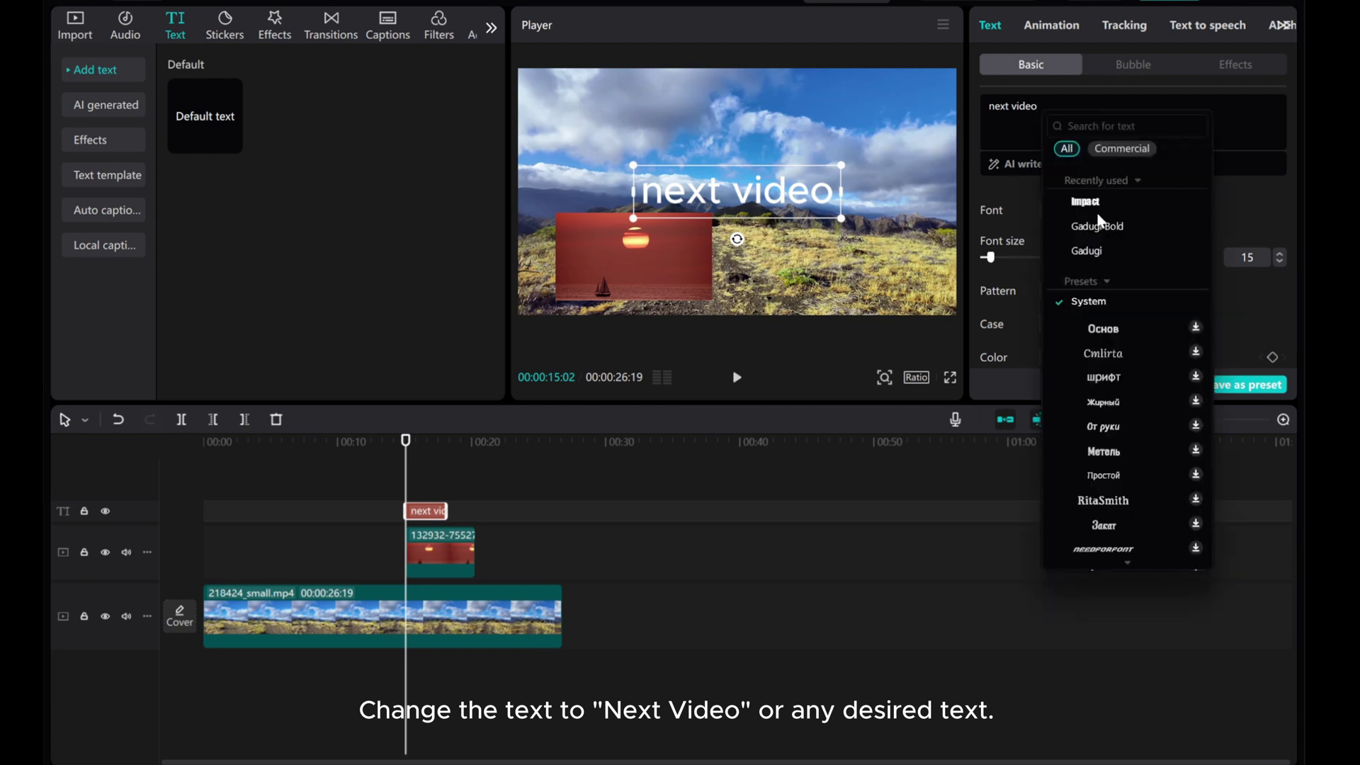
left_click(1097, 210)
left_click(1055, 325)
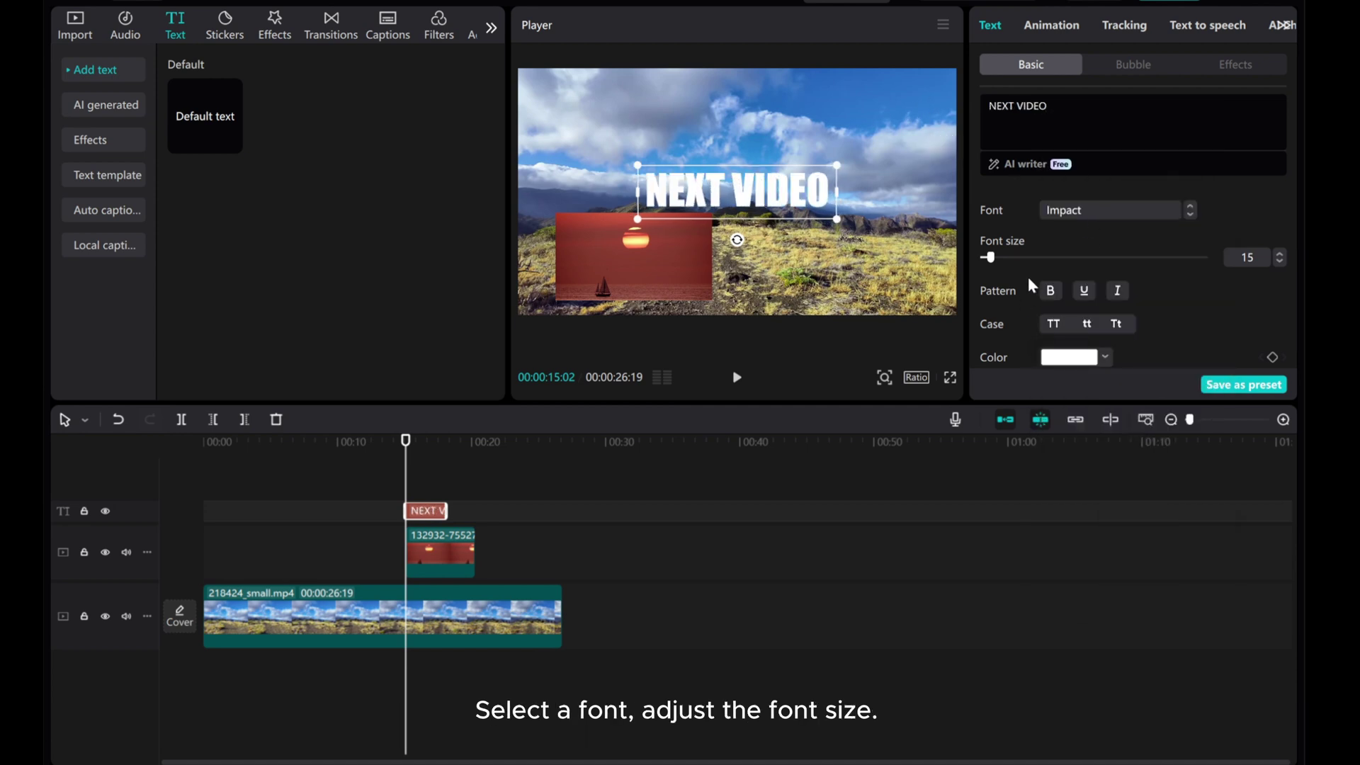
left_click(1279, 261)
left_click(1280, 261)
left_click(1279, 262)
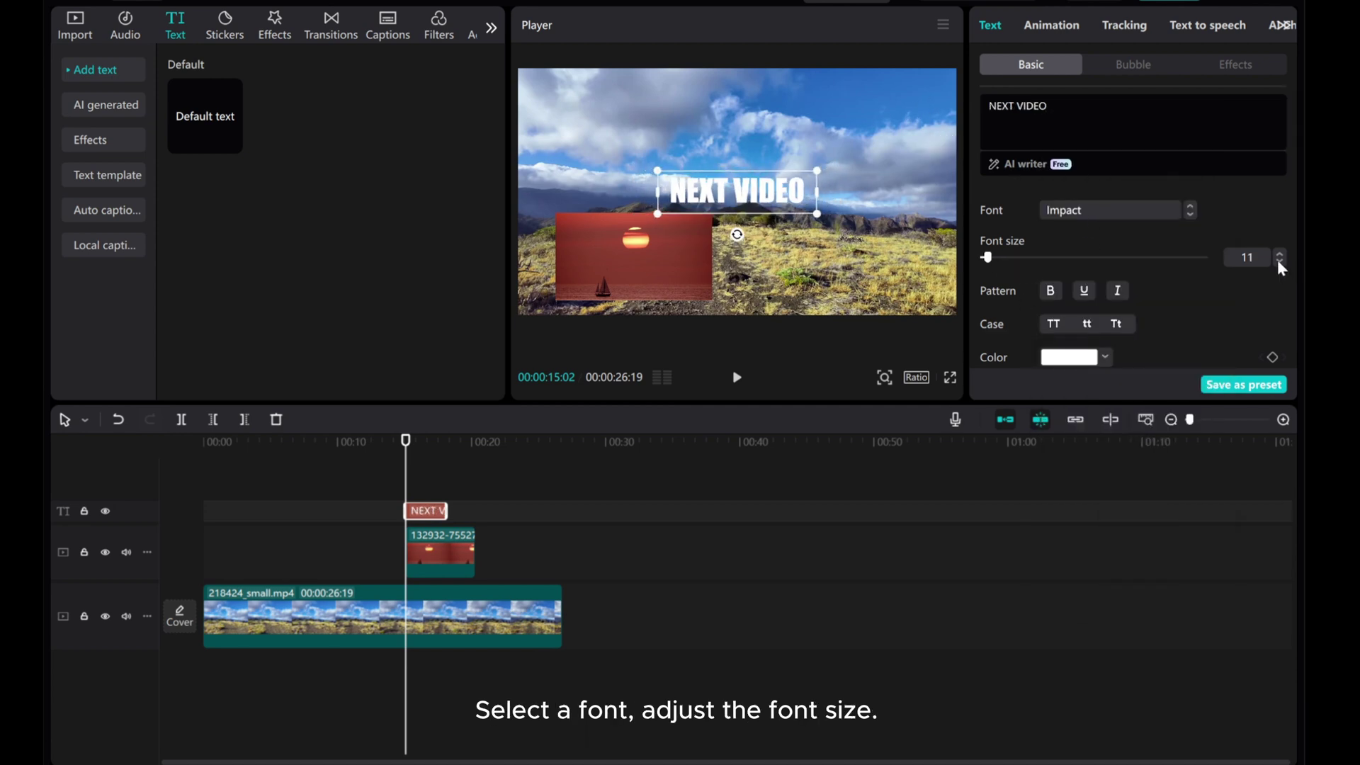
left_click(1280, 261)
left_click_drag(715, 198, 604, 209)
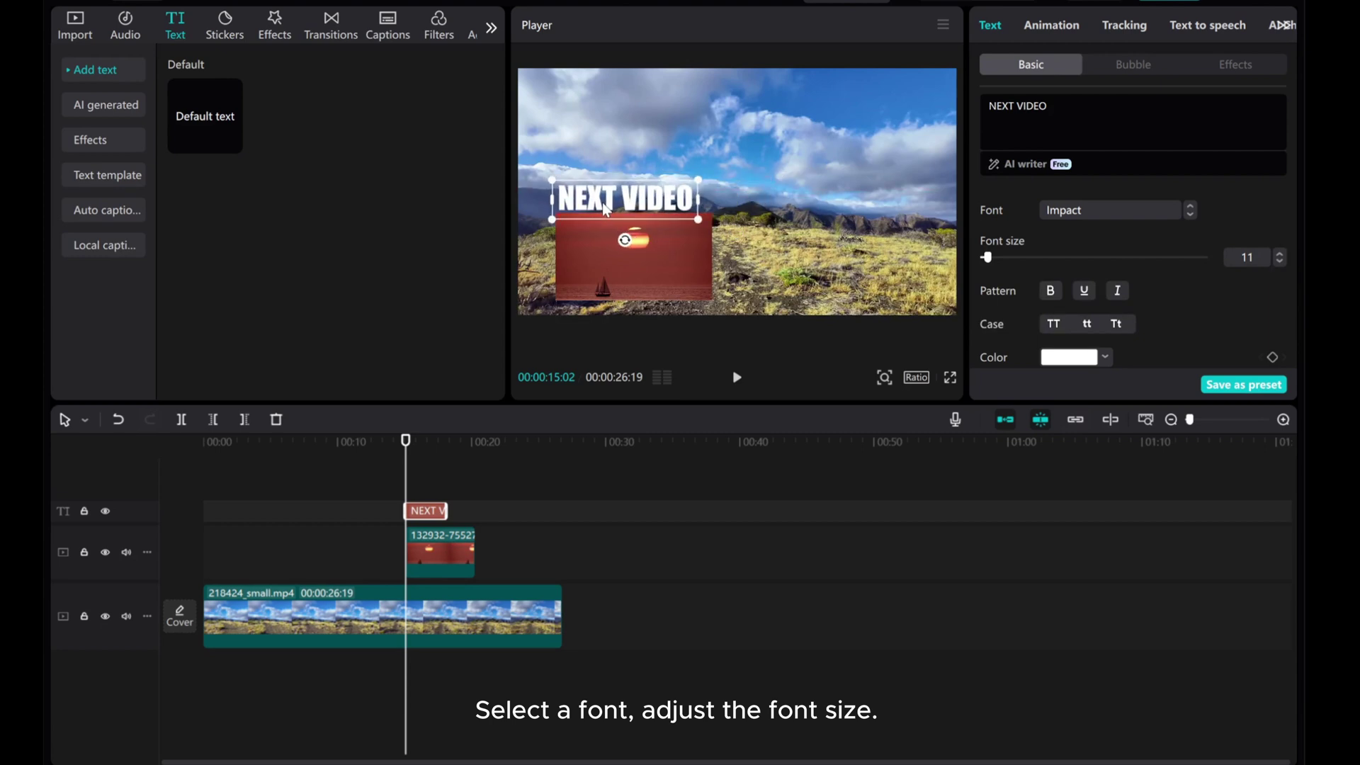
left_click(1280, 262)
left_click(1279, 262)
left_click_drag(619, 199, 628, 200)
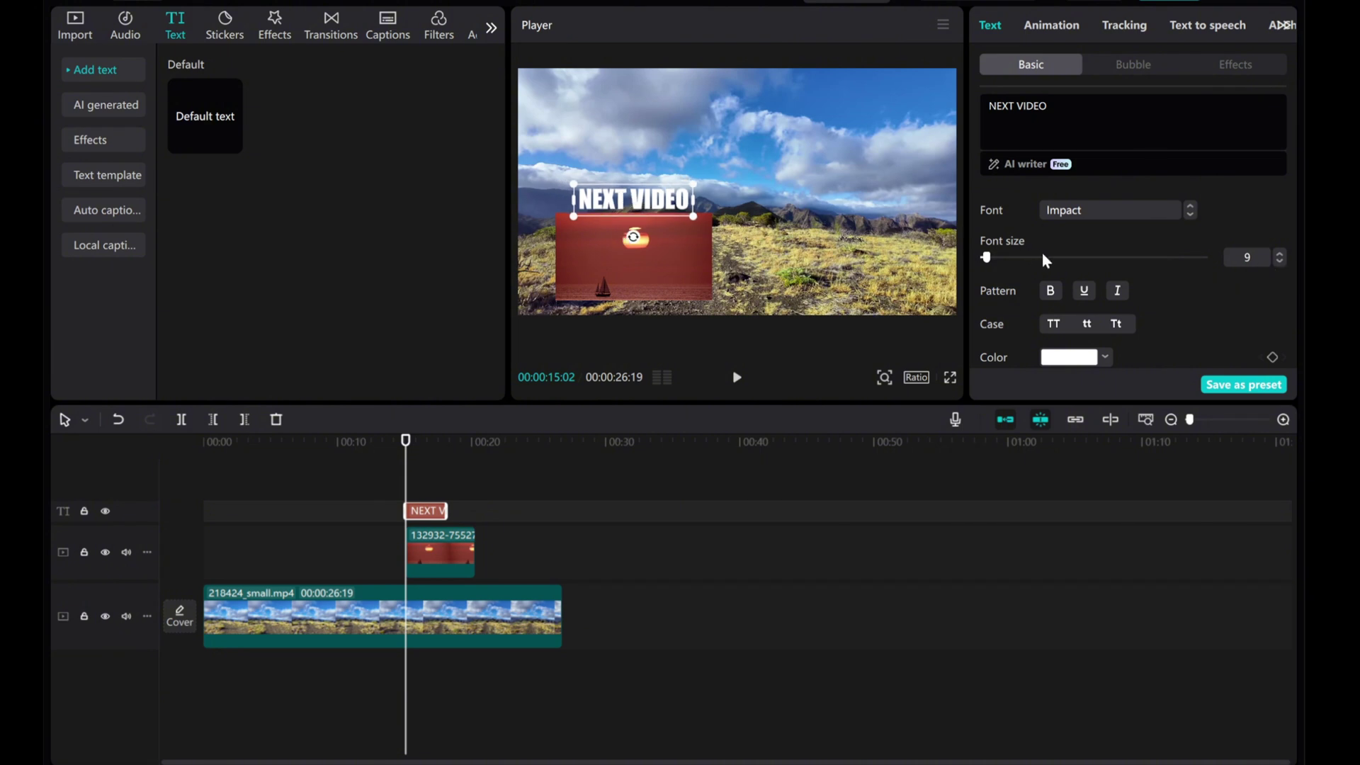
- Enable a background for the NEXT VIDEO text and set its colour to grey
scroll(1043, 252, "down", 8)
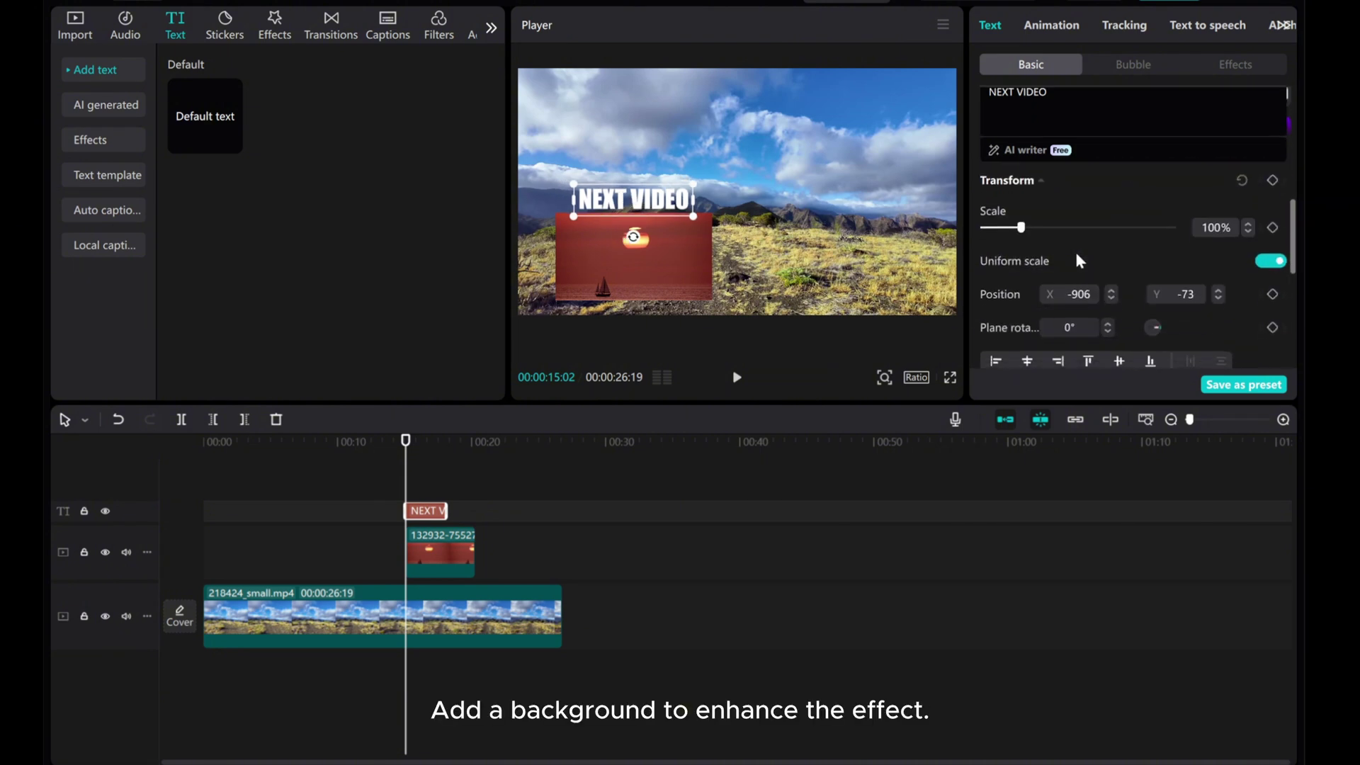
scroll(1077, 256, "down", 5)
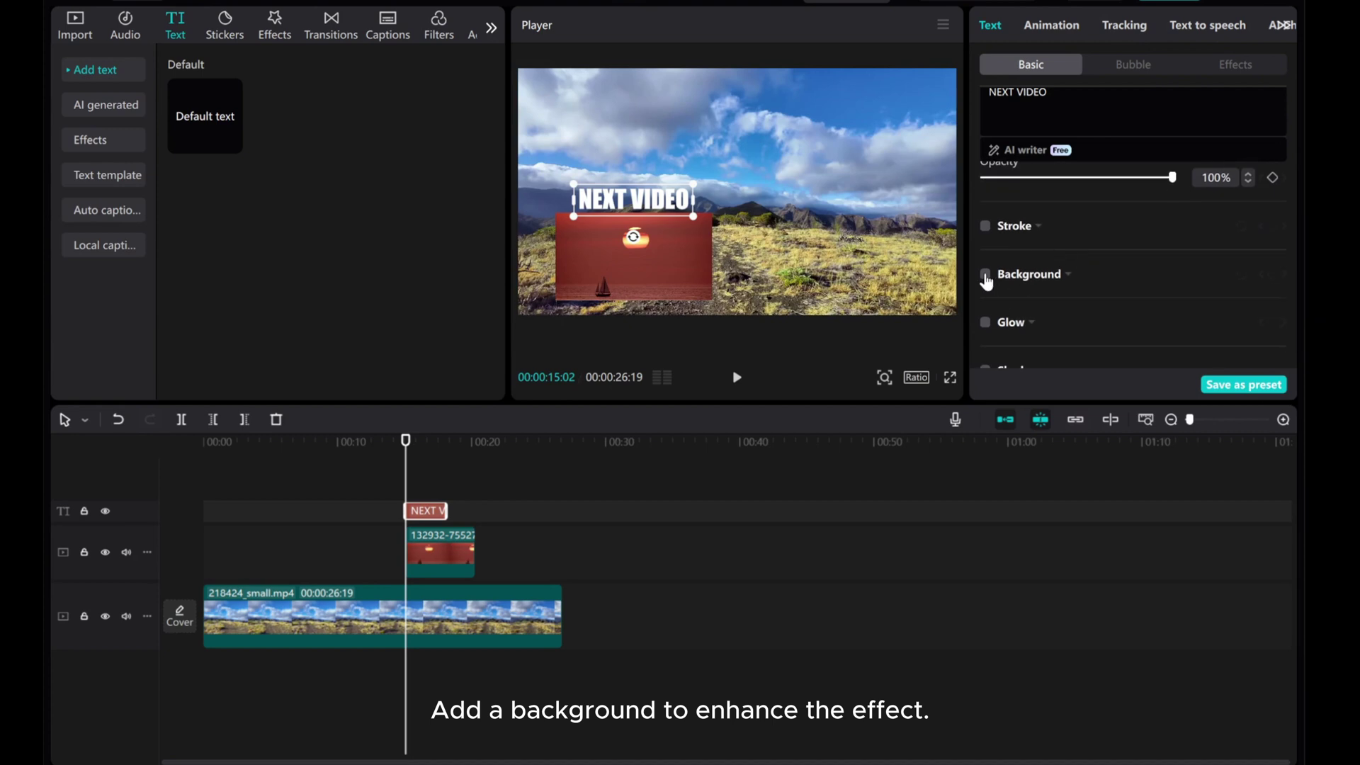
left_click(986, 275)
scroll(1077, 275, "down", 3)
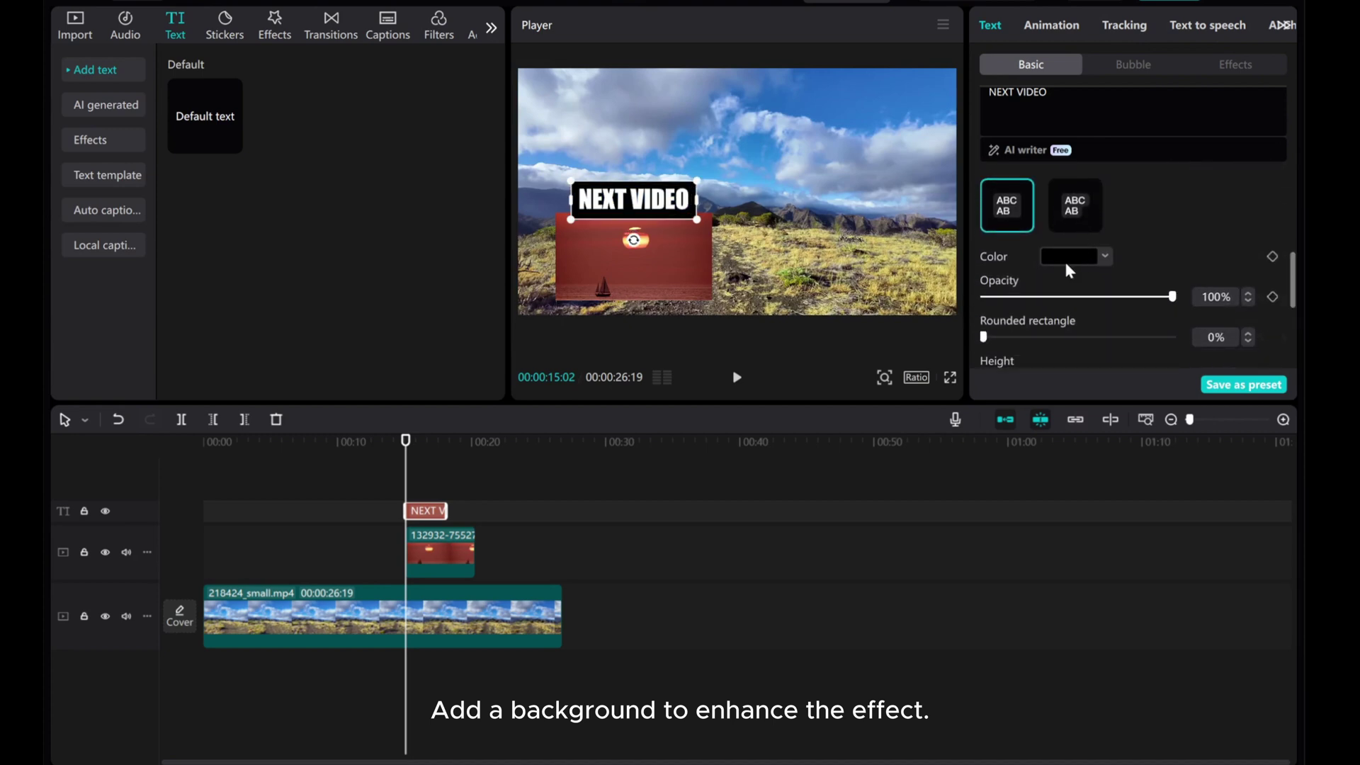
left_click(1070, 256)
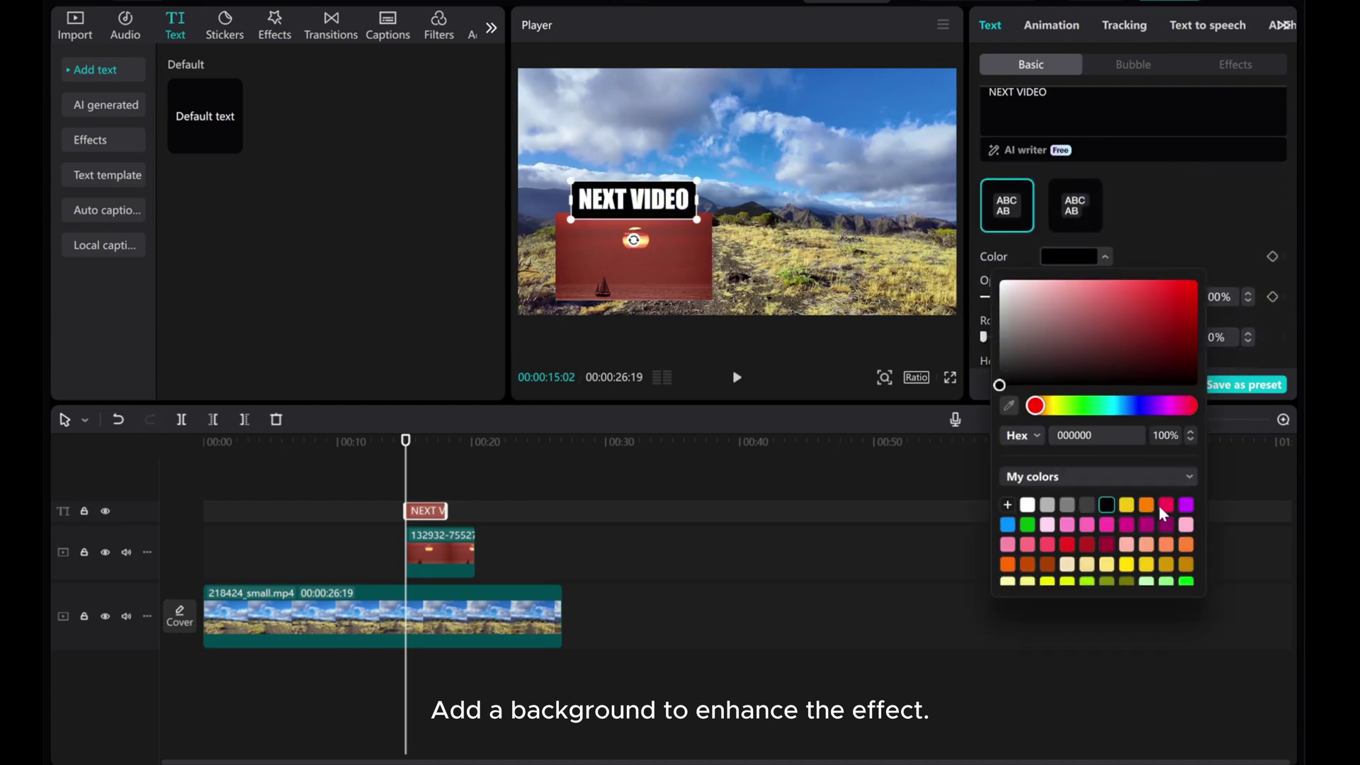
left_click(1166, 506)
scroll(1165, 513, "down", 2)
left_click(1176, 543)
scroll(1148, 553, "down", 2)
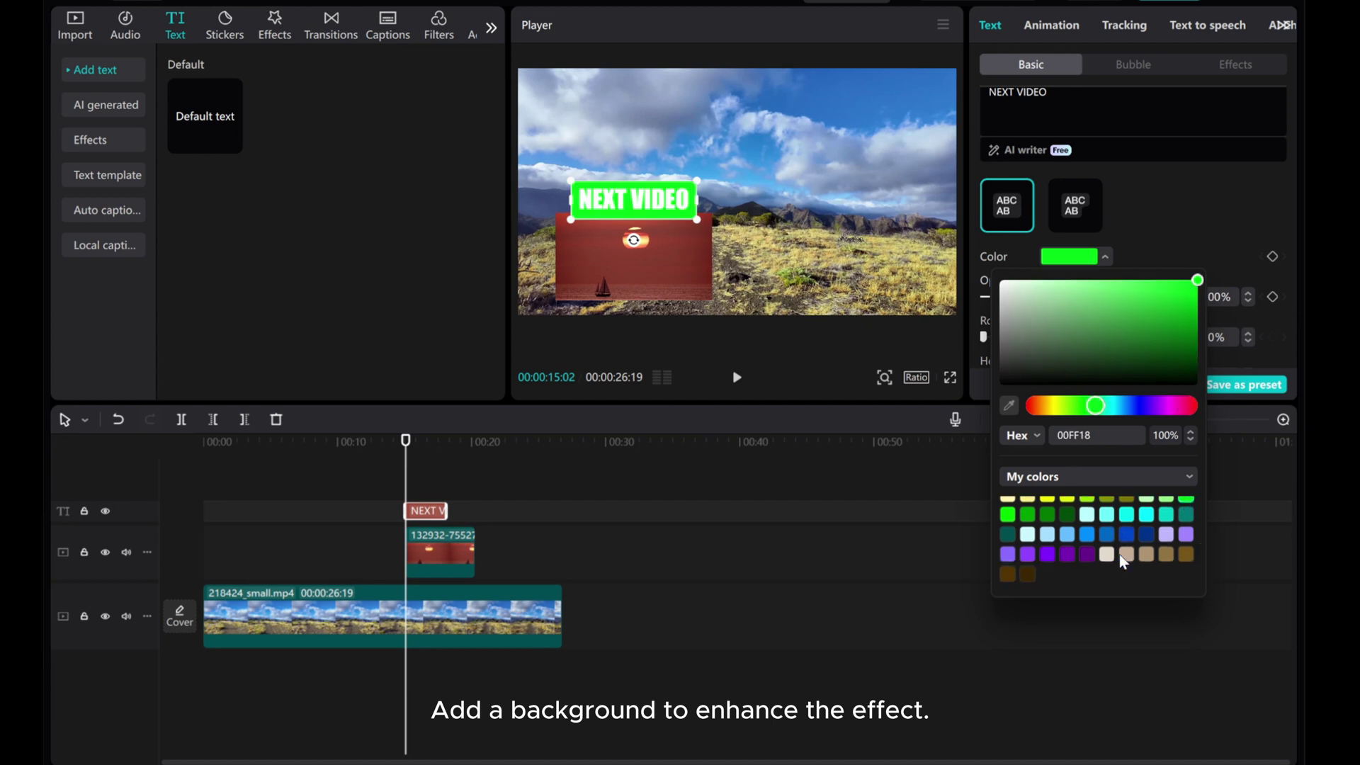
left_click(1008, 574)
left_click(1027, 574)
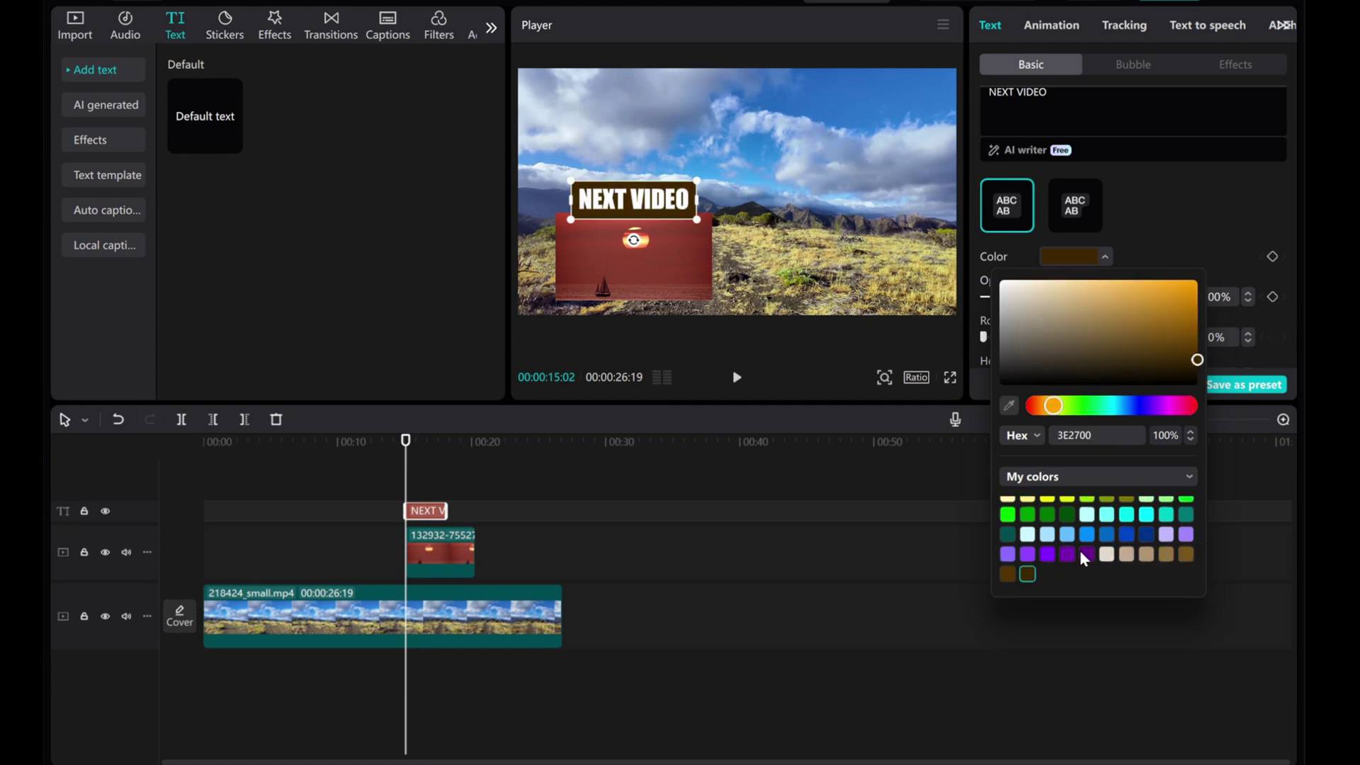
scroll(1080, 550, "up", 3)
left_click(1086, 504)
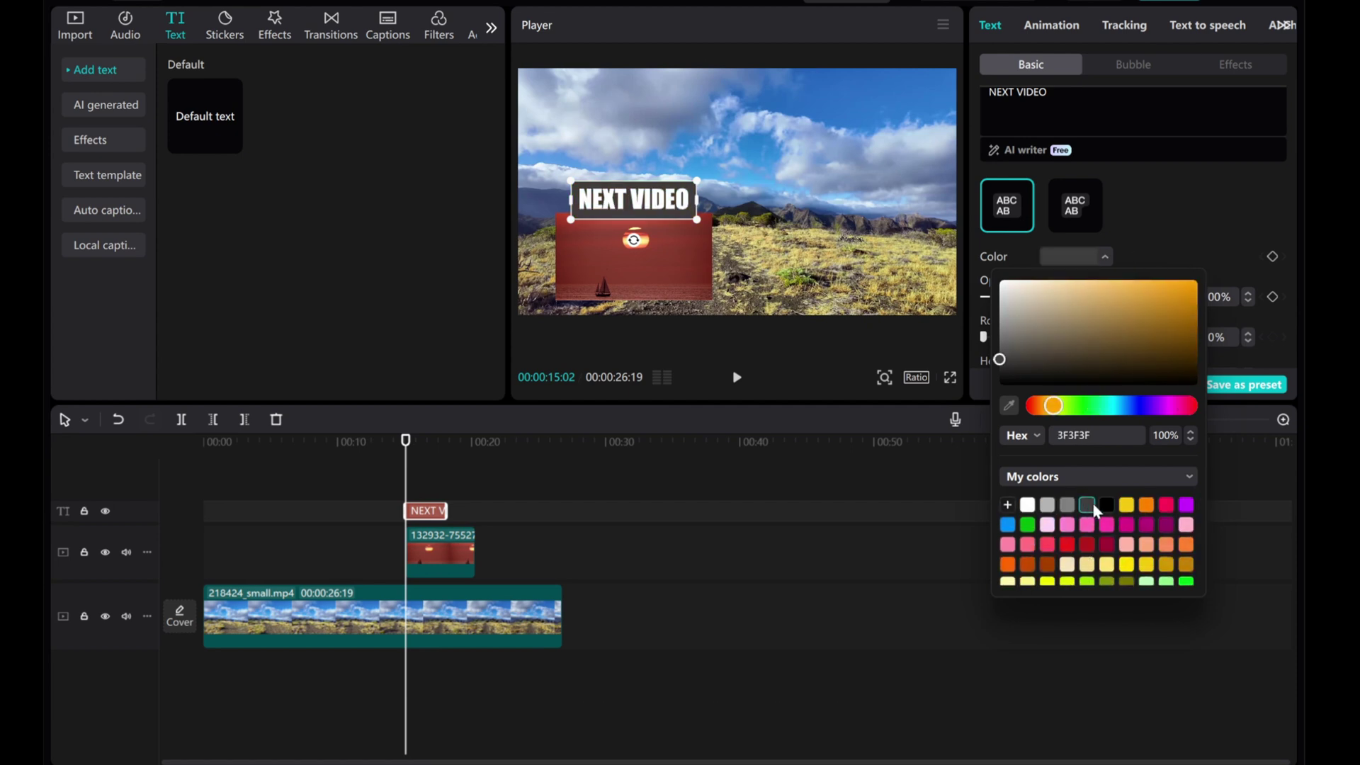
left_click(1159, 241)
- Round the background to 15%, set height 2% and width 76%, and extend the text clip to the overlay's length
left_click_drag(984, 338, 1015, 337)
scroll(1017, 329, "down", 3)
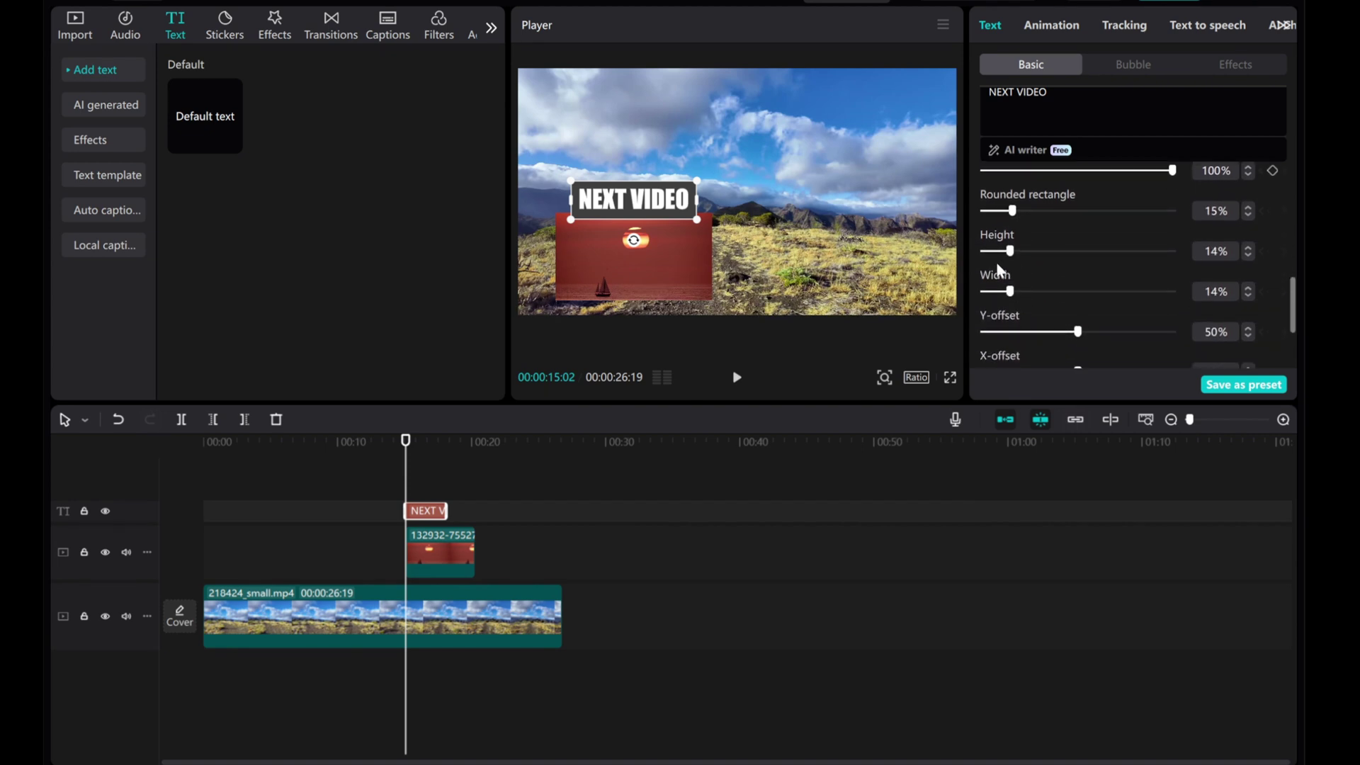
left_click_drag(1010, 252, 1126, 288)
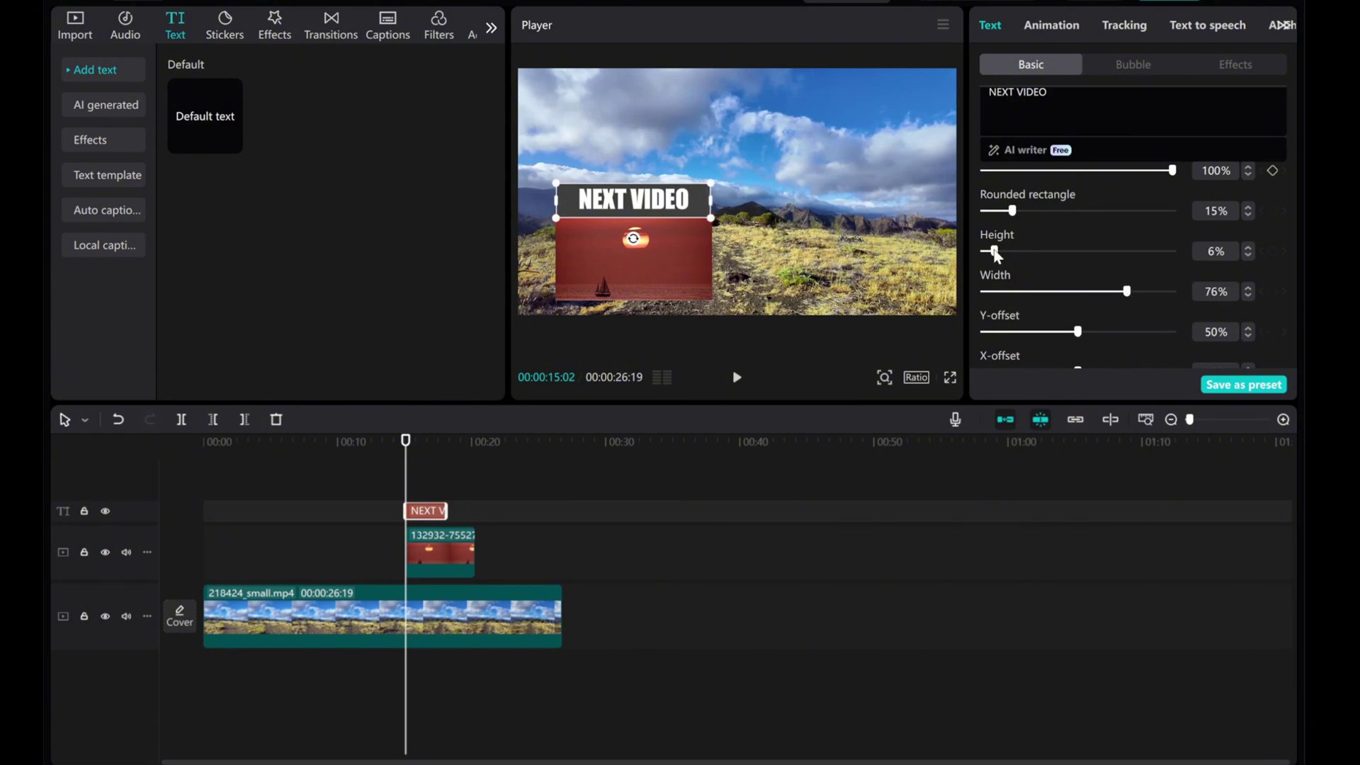
left_click_drag(998, 255, 990, 259)
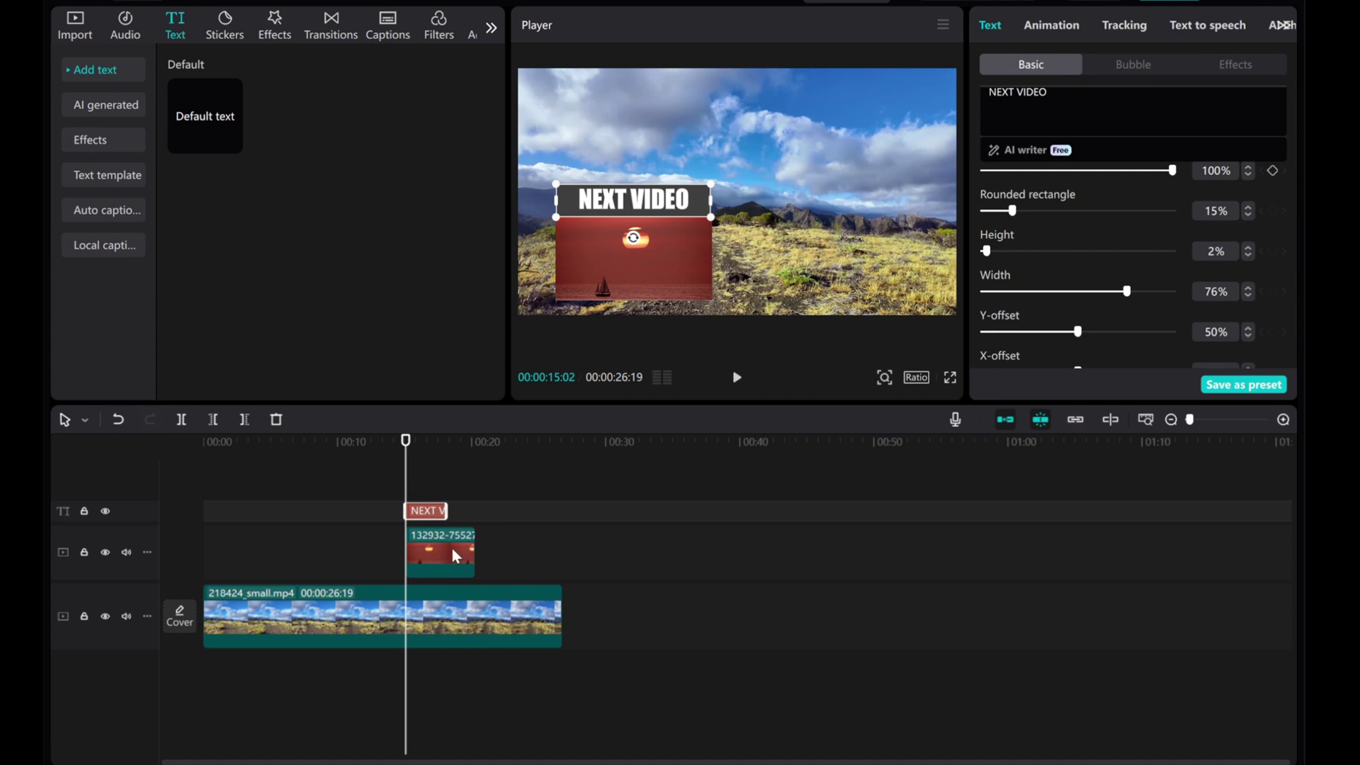
left_click_drag(447, 510, 413, 500)
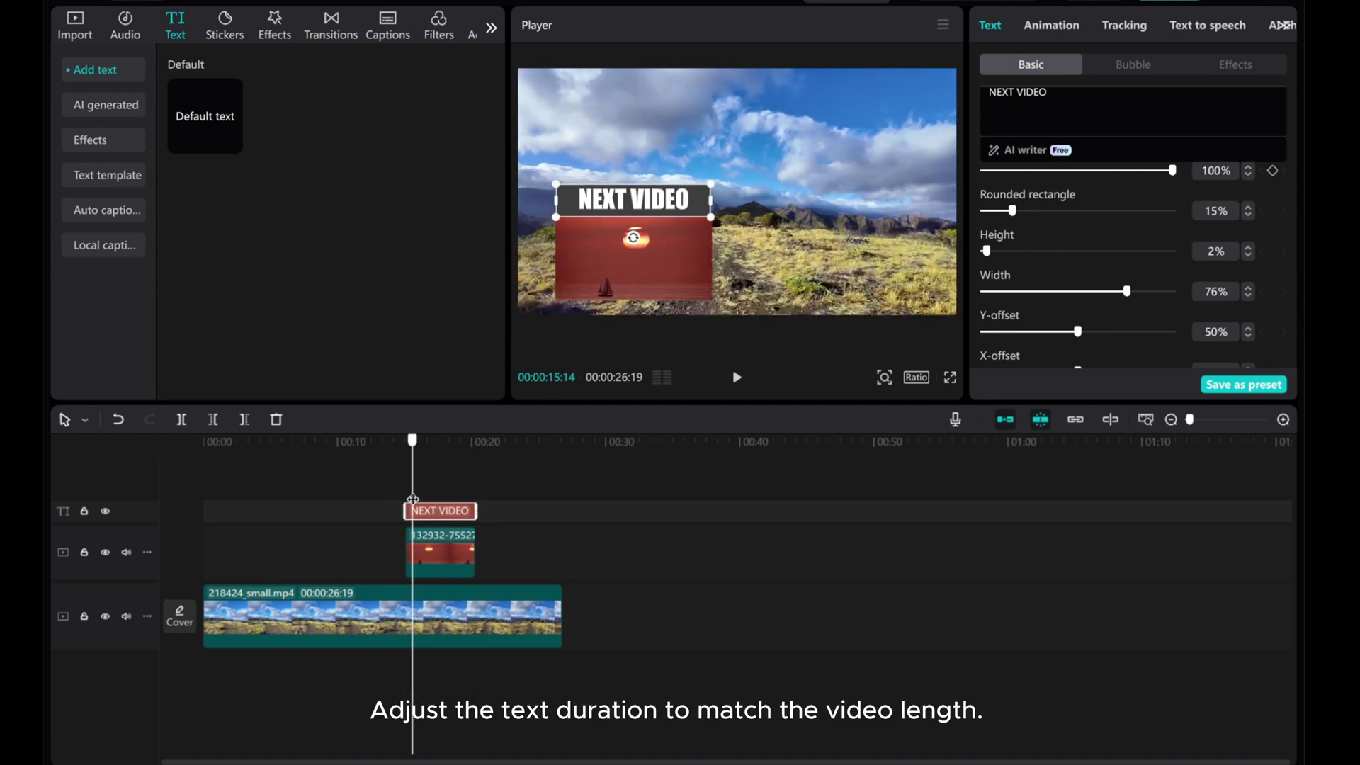
- Select both the NEXT VIDEO text clip and the sunset overlay clip and merge them with Create compound clip
left_click(426, 547)
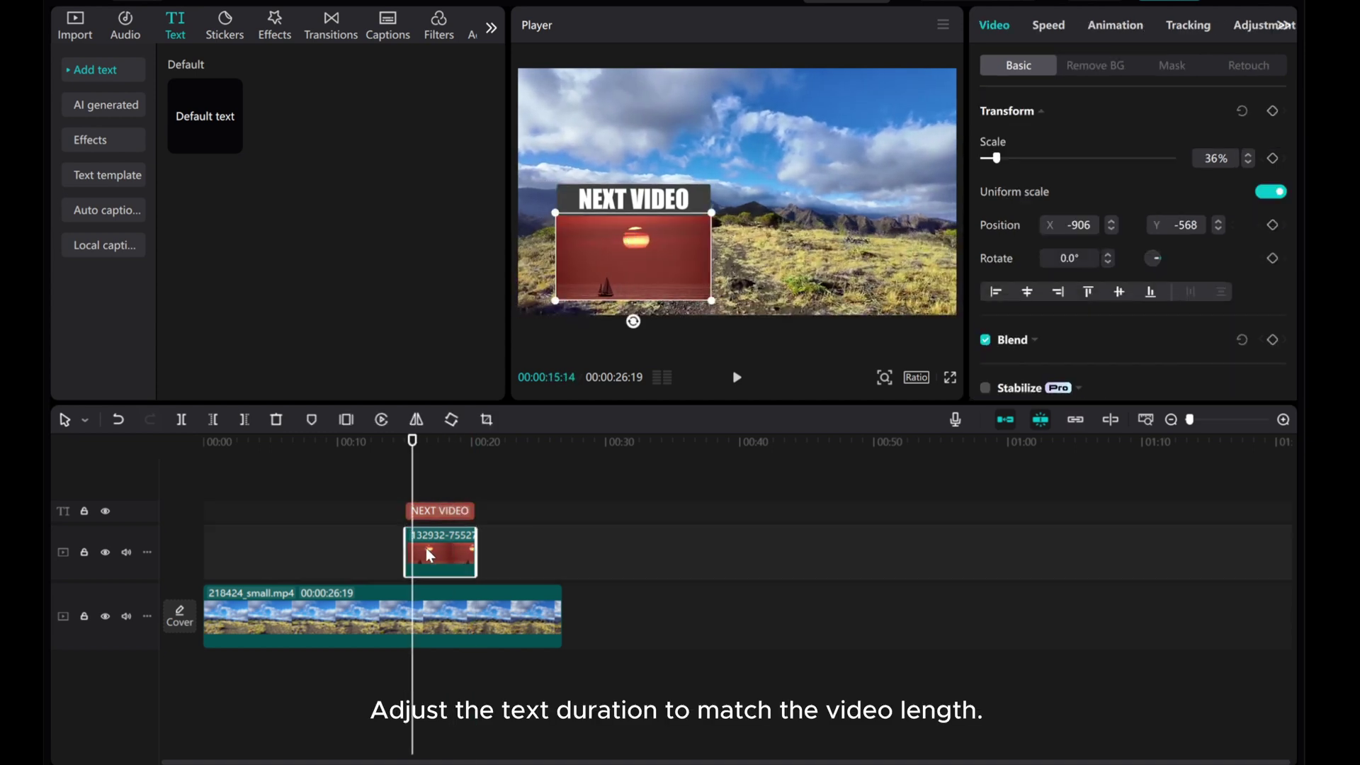
left_click(422, 489)
left_click_drag(421, 489, 407, 496)
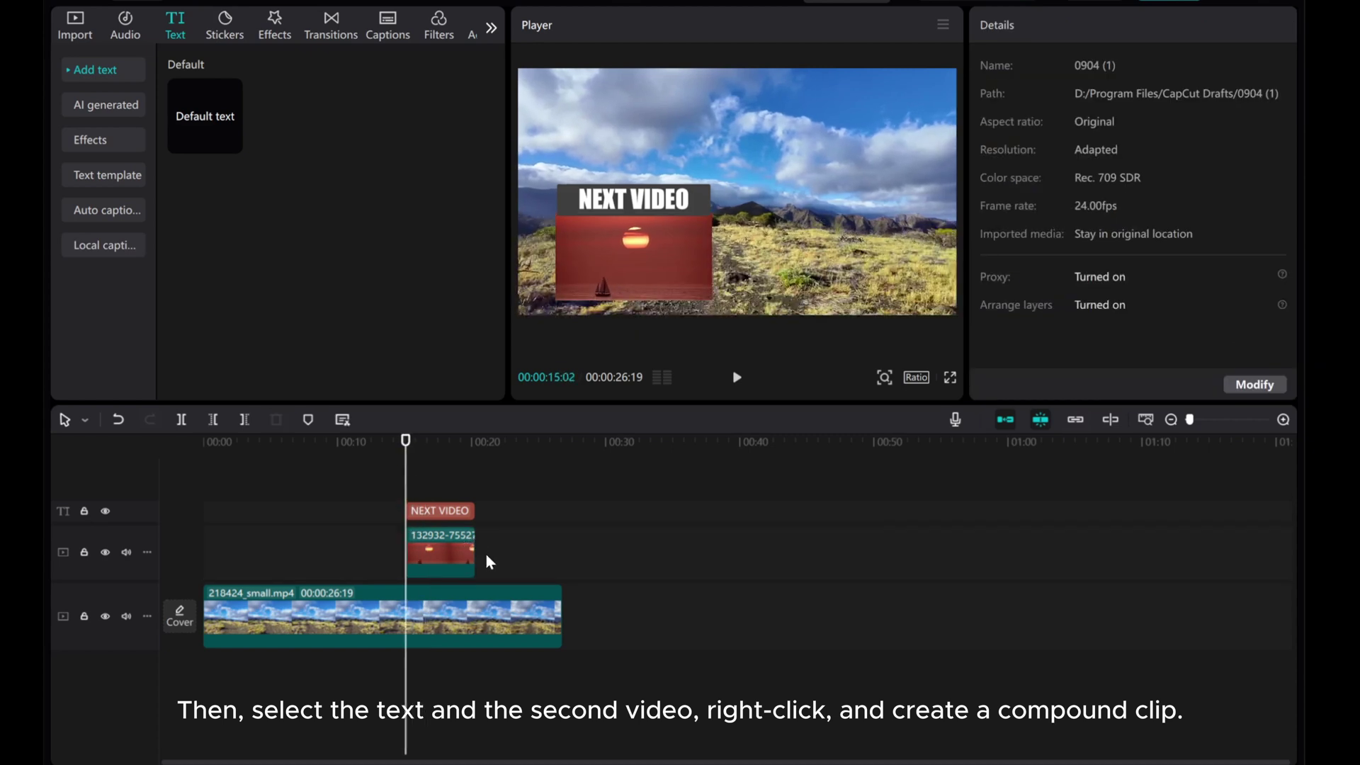
left_click_drag(486, 554, 437, 515)
right_click(438, 515)
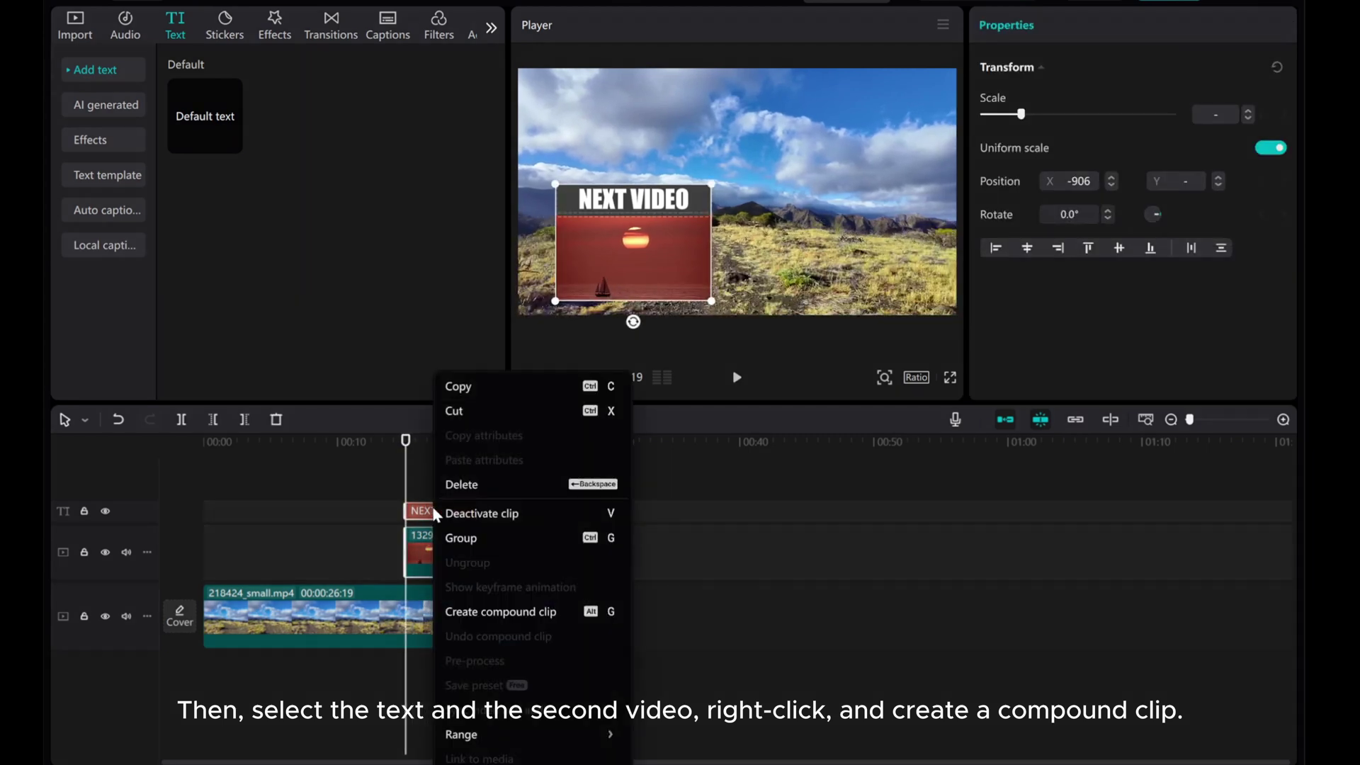
left_click(476, 610)
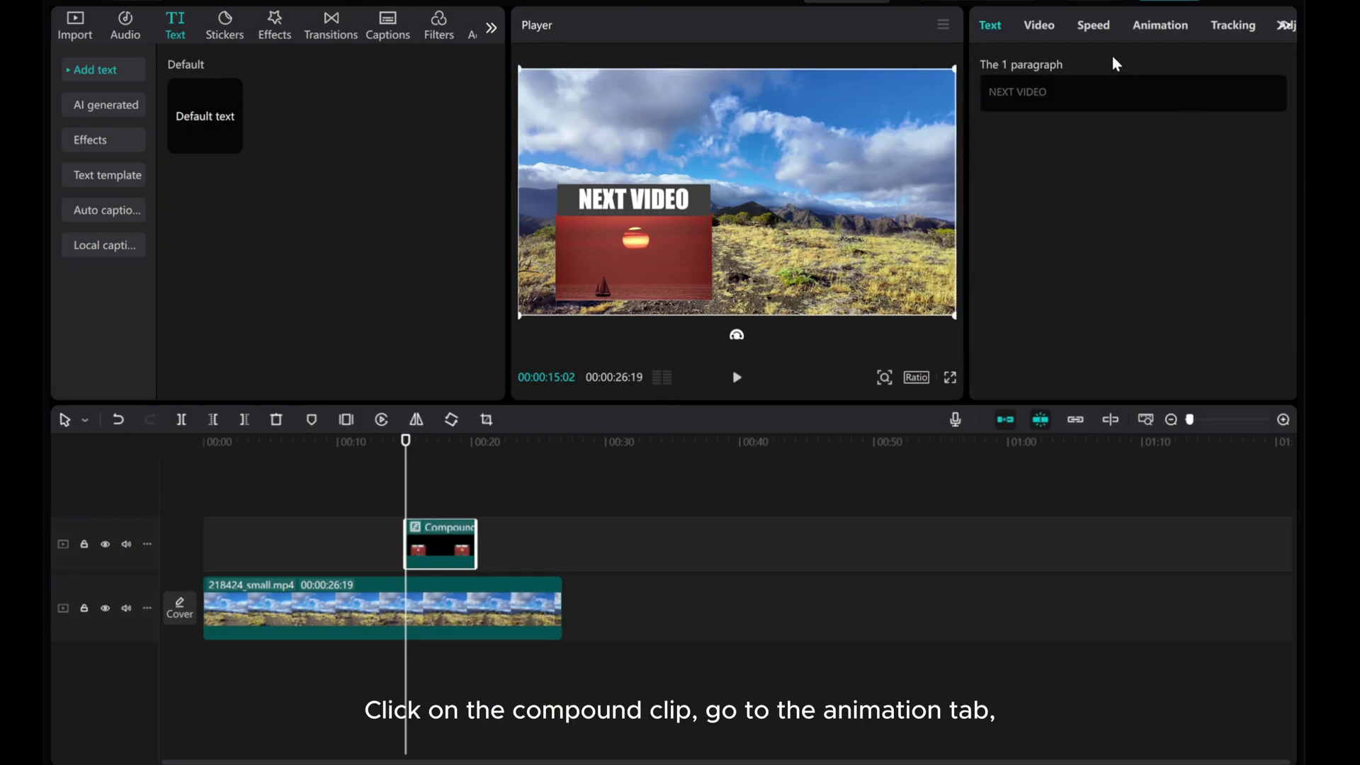
- Apply the Slide Up in-animation to the compound clip with a 1.4s duration
left_click(1154, 29)
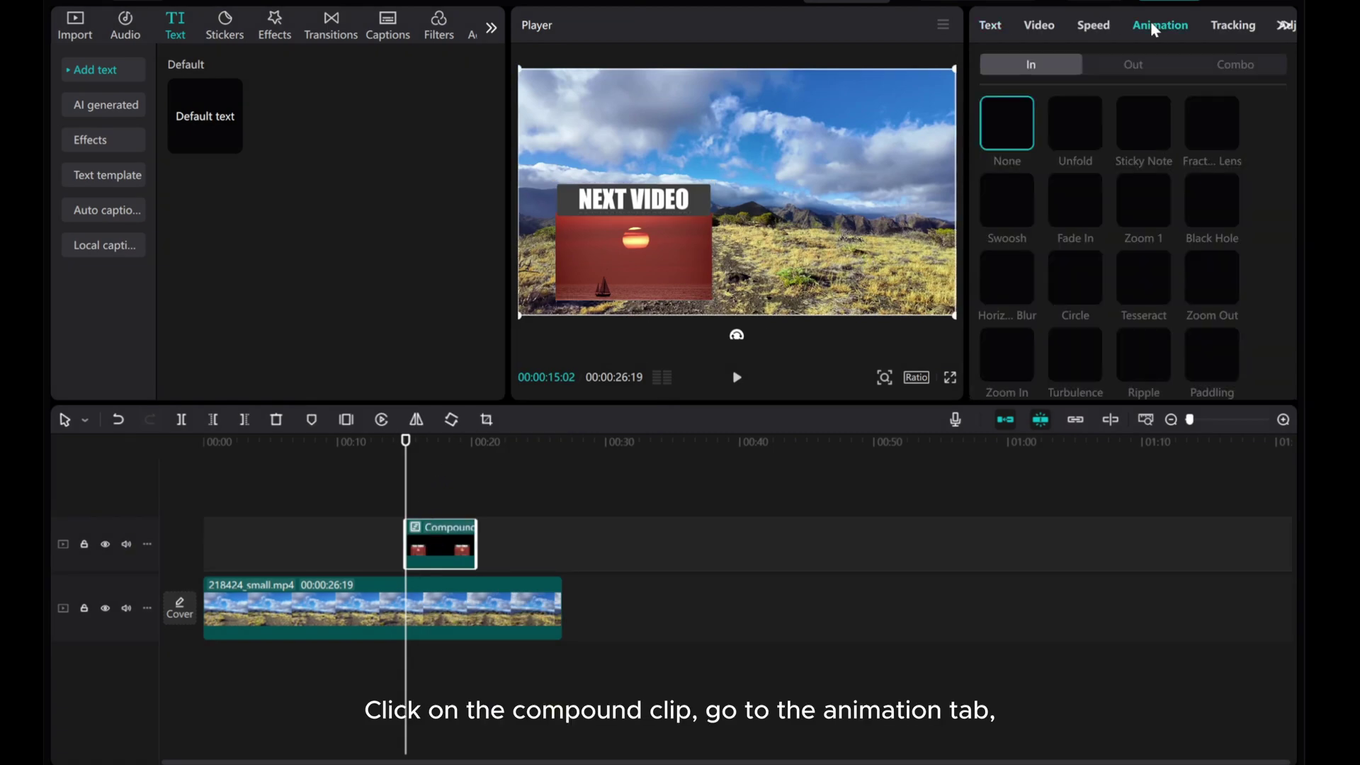
scroll(1203, 203, "down", 5)
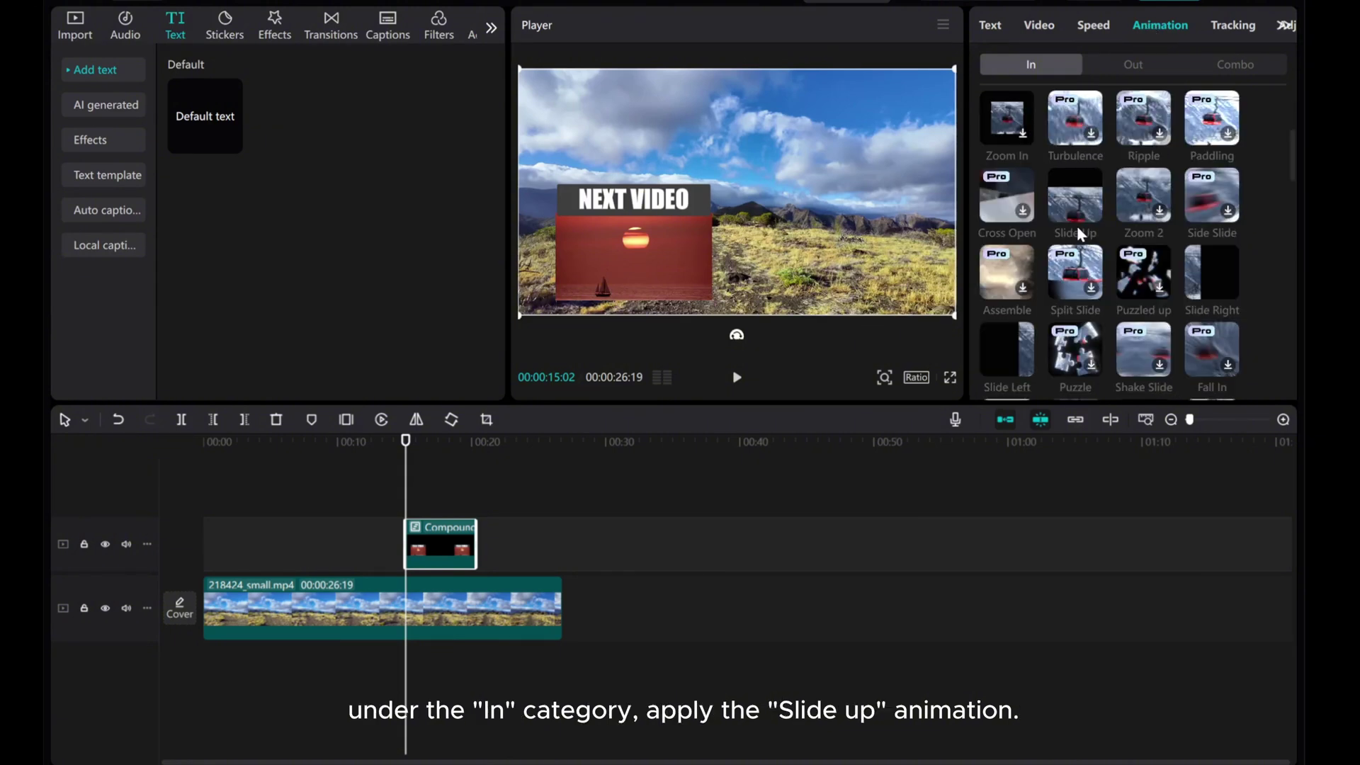
scroll(1075, 274, "down", 3)
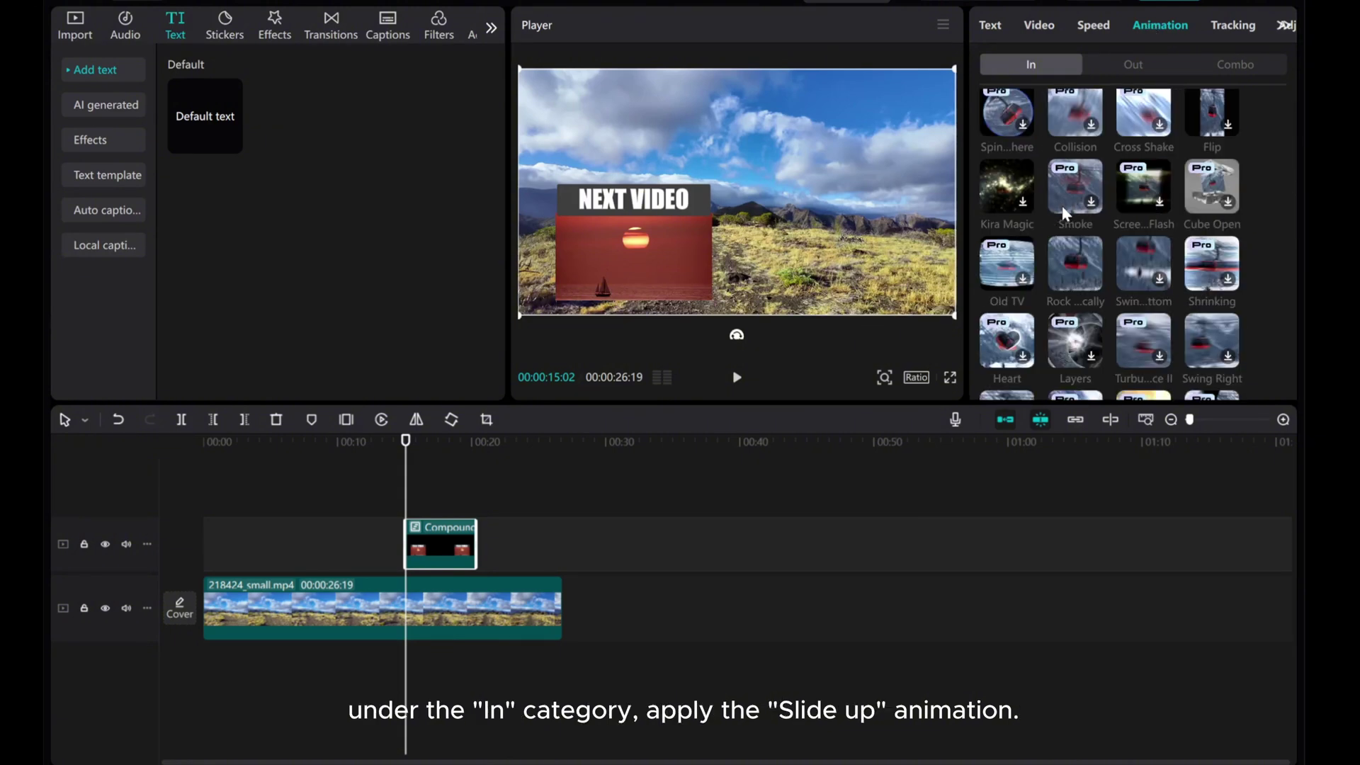
scroll(1064, 202, "down", 3)
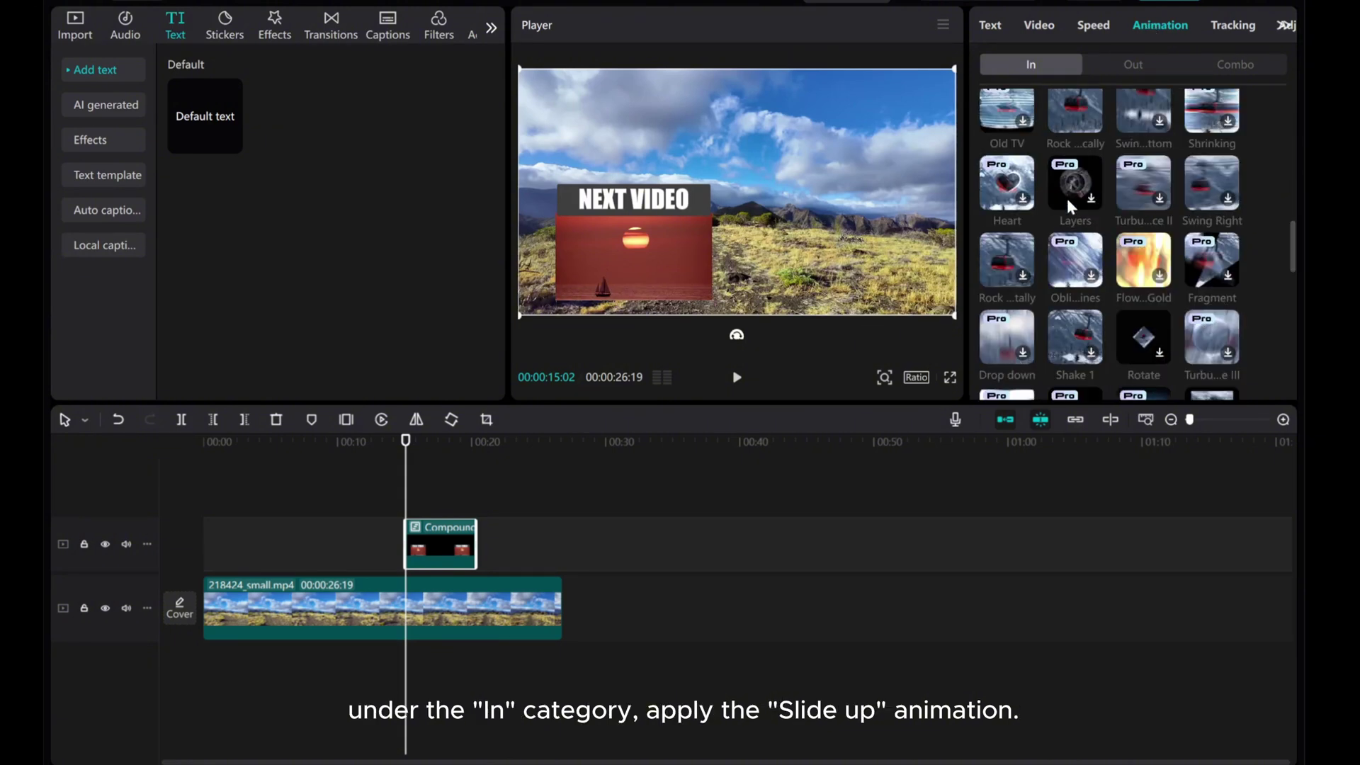
scroll(1067, 199, "down", 1)
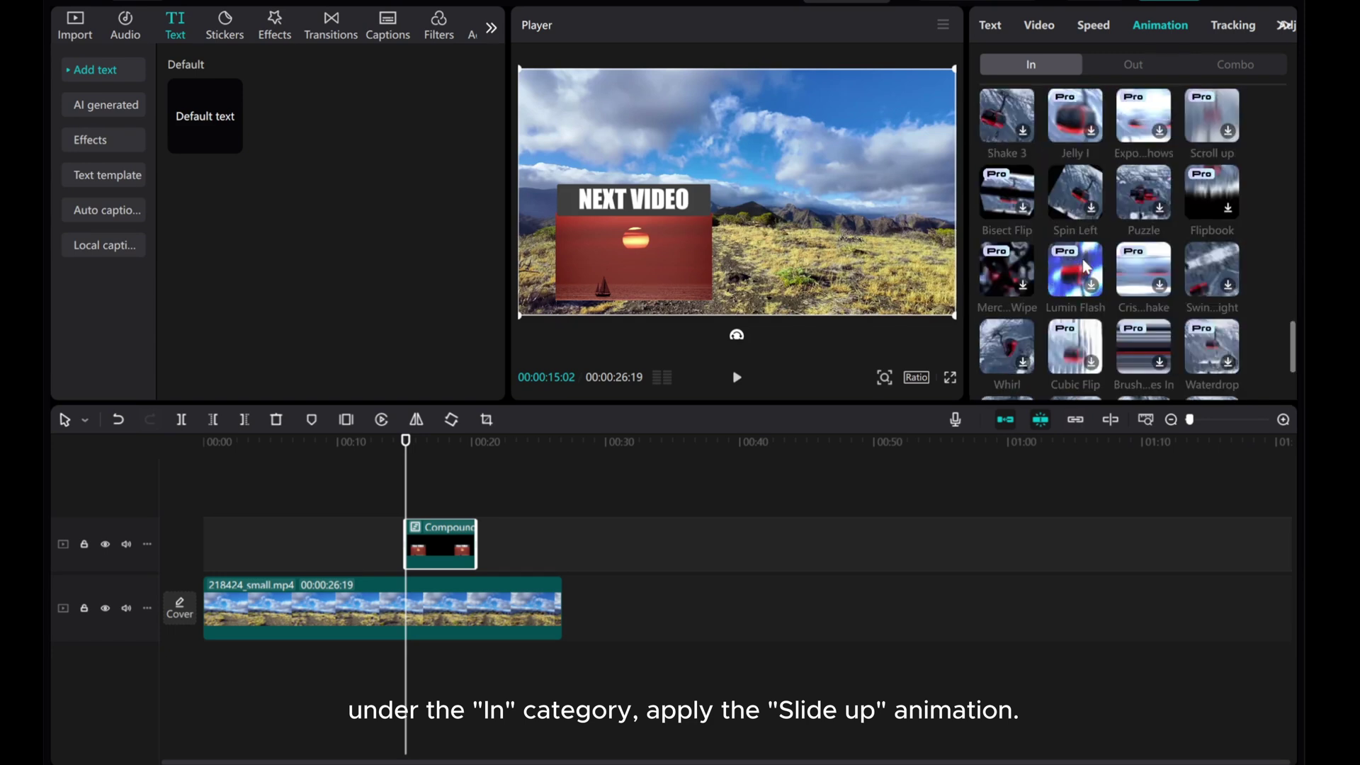
scroll(1087, 265, "up", 3)
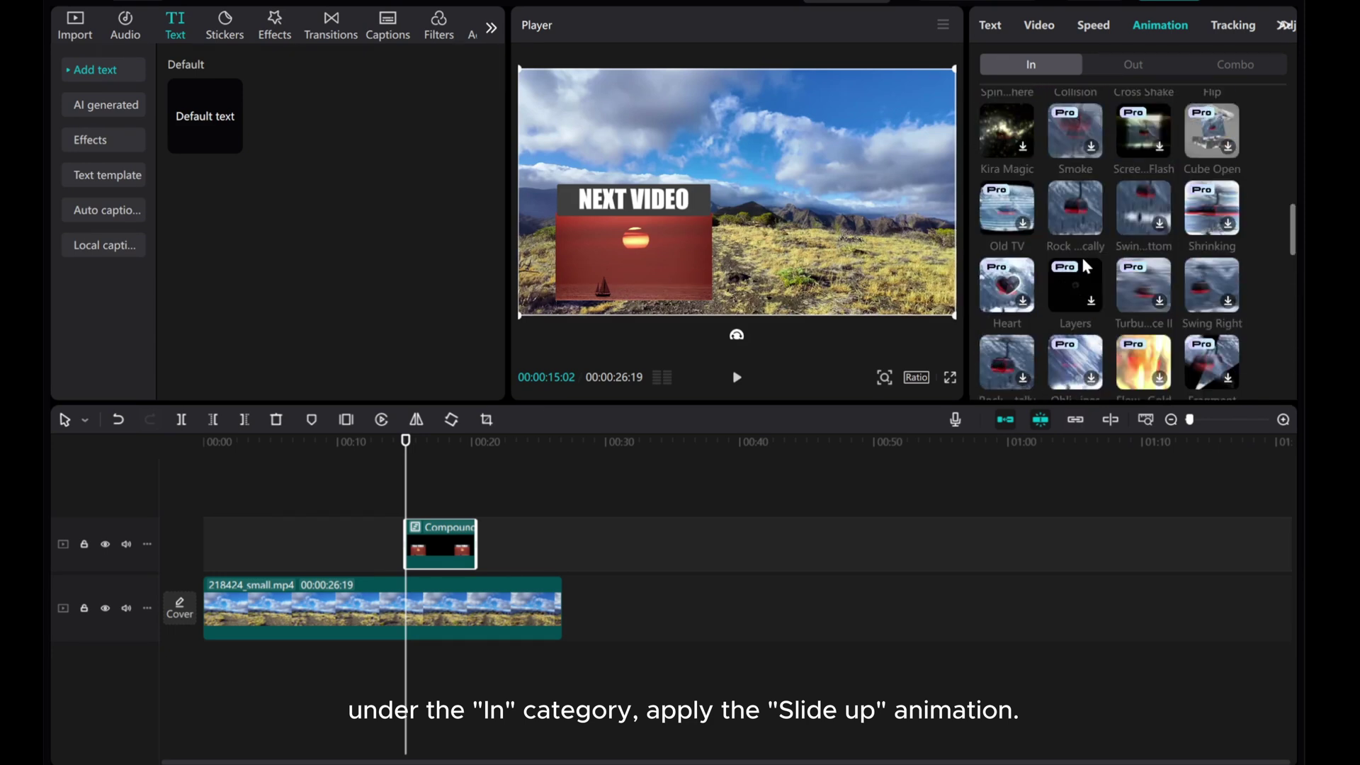
scroll(1088, 265, "up", 4)
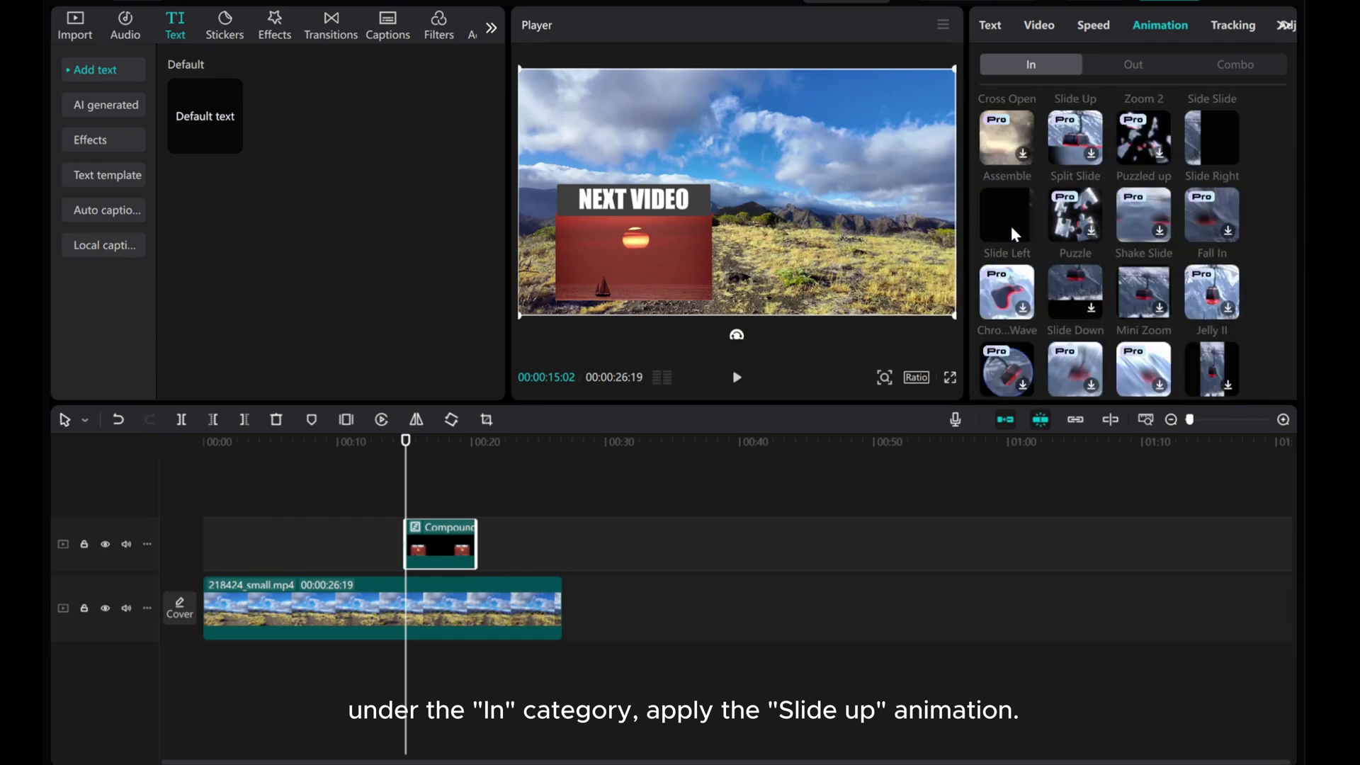
scroll(1010, 227, "up", 1)
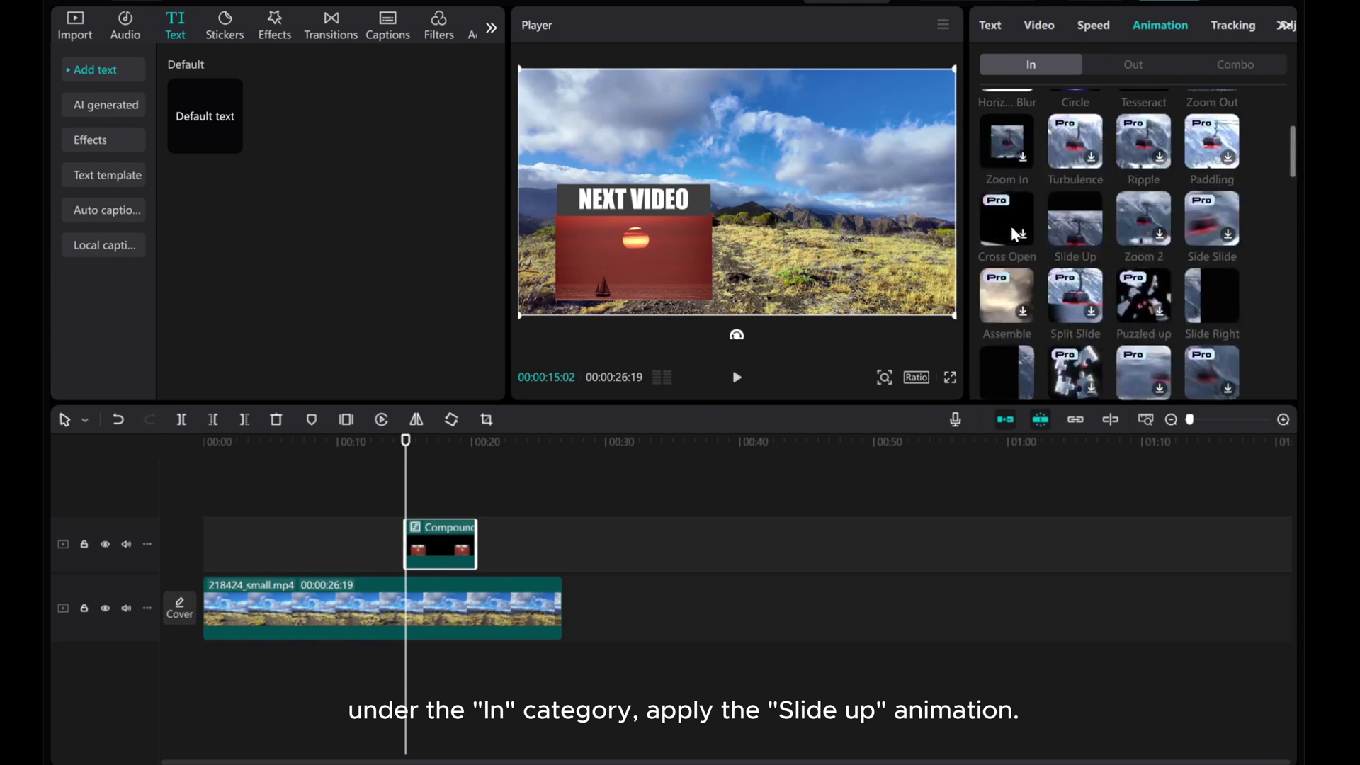
left_click(1074, 232)
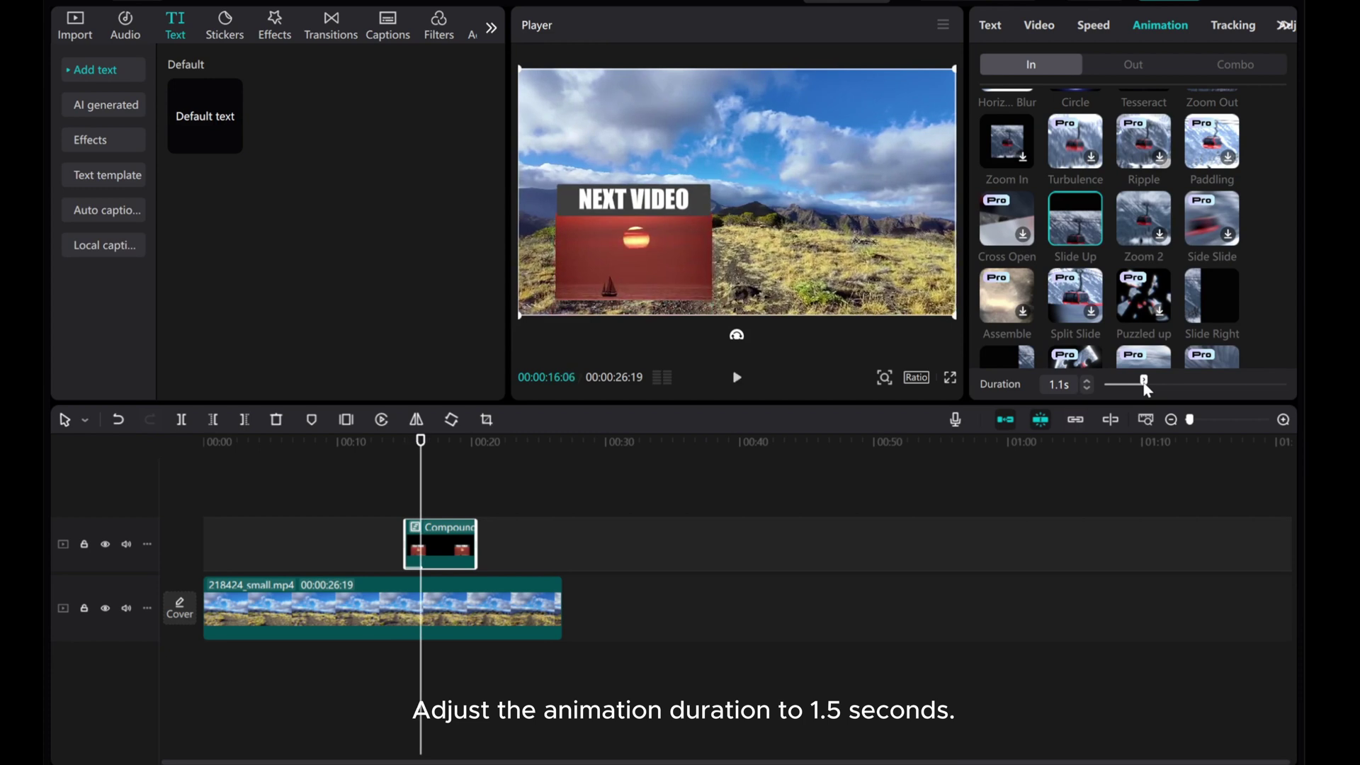
left_click_drag(1150, 388, 1150, 386)
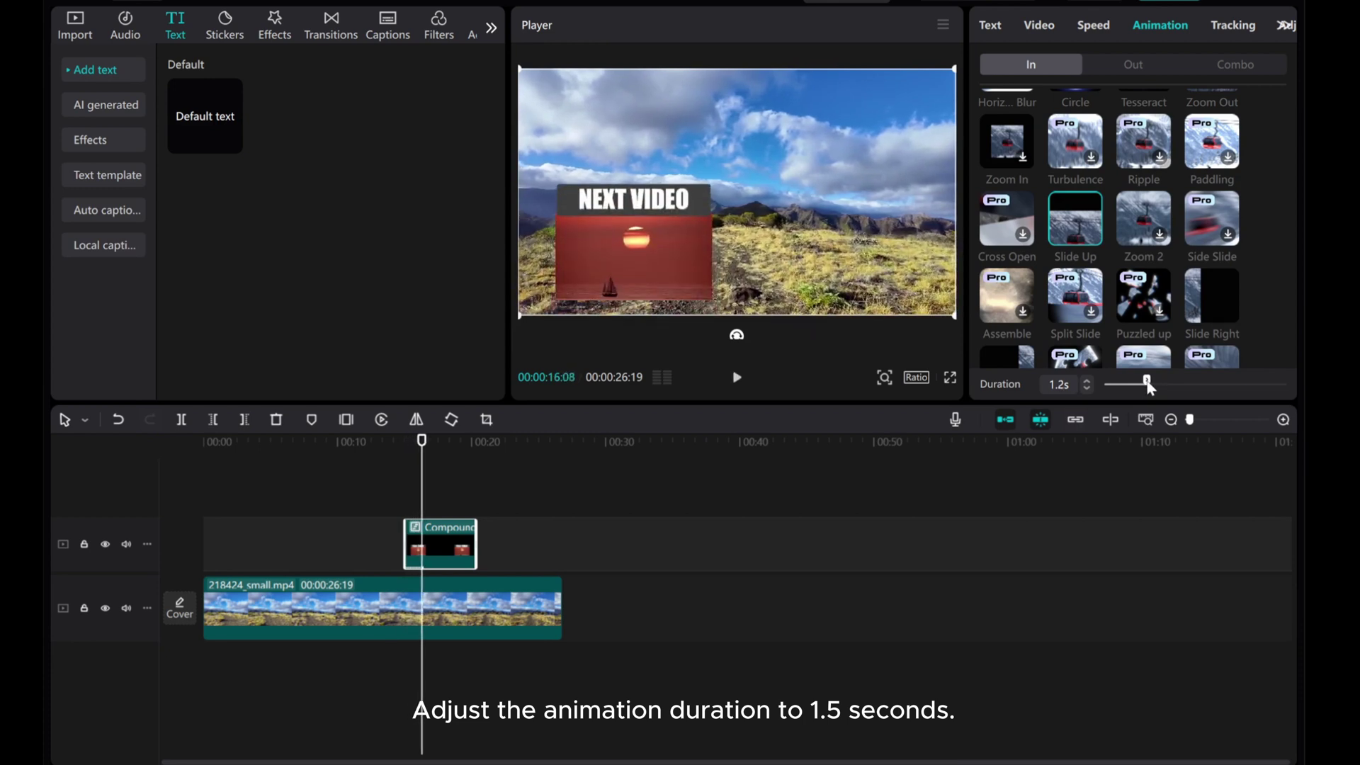
left_click(1086, 379)
left_click(1086, 379)
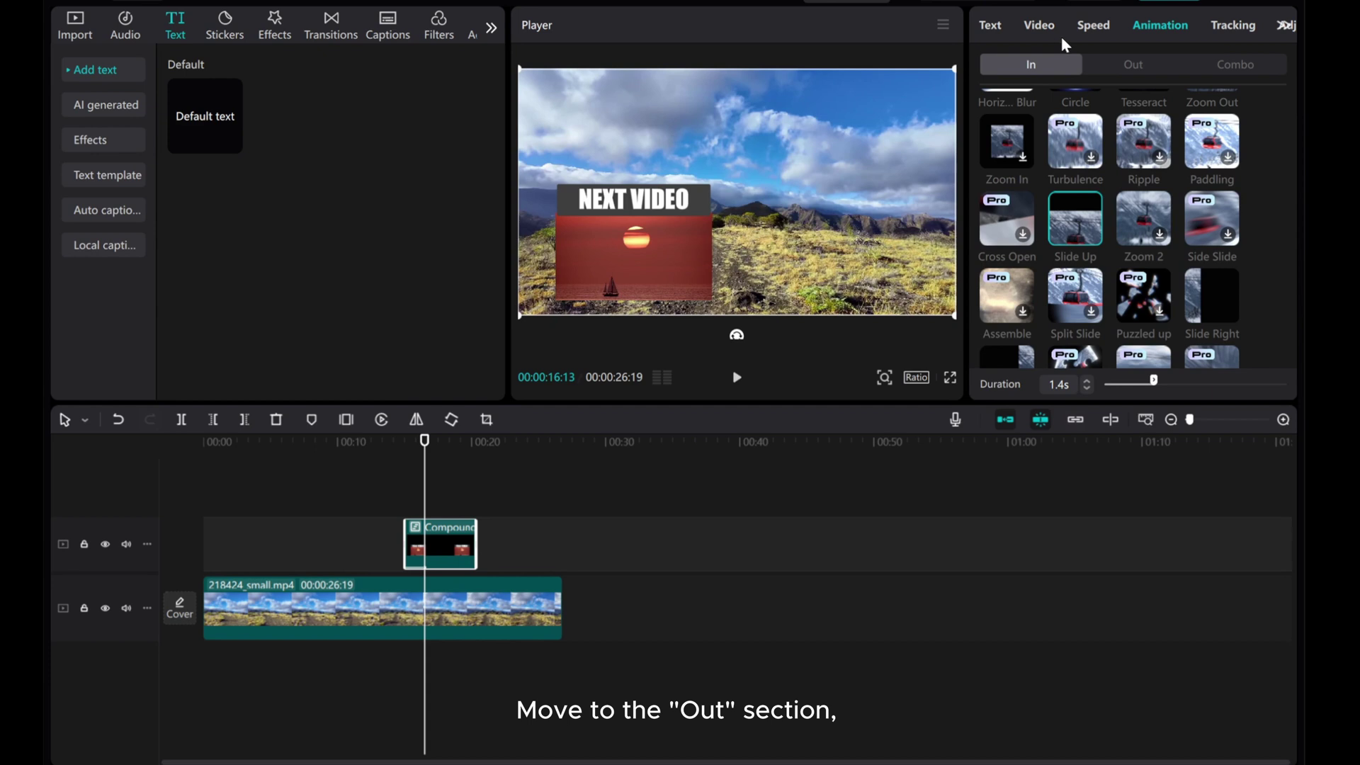
- Apply the Slide Down out-animation to the compound clip at 1.4s duration
left_click(1134, 64)
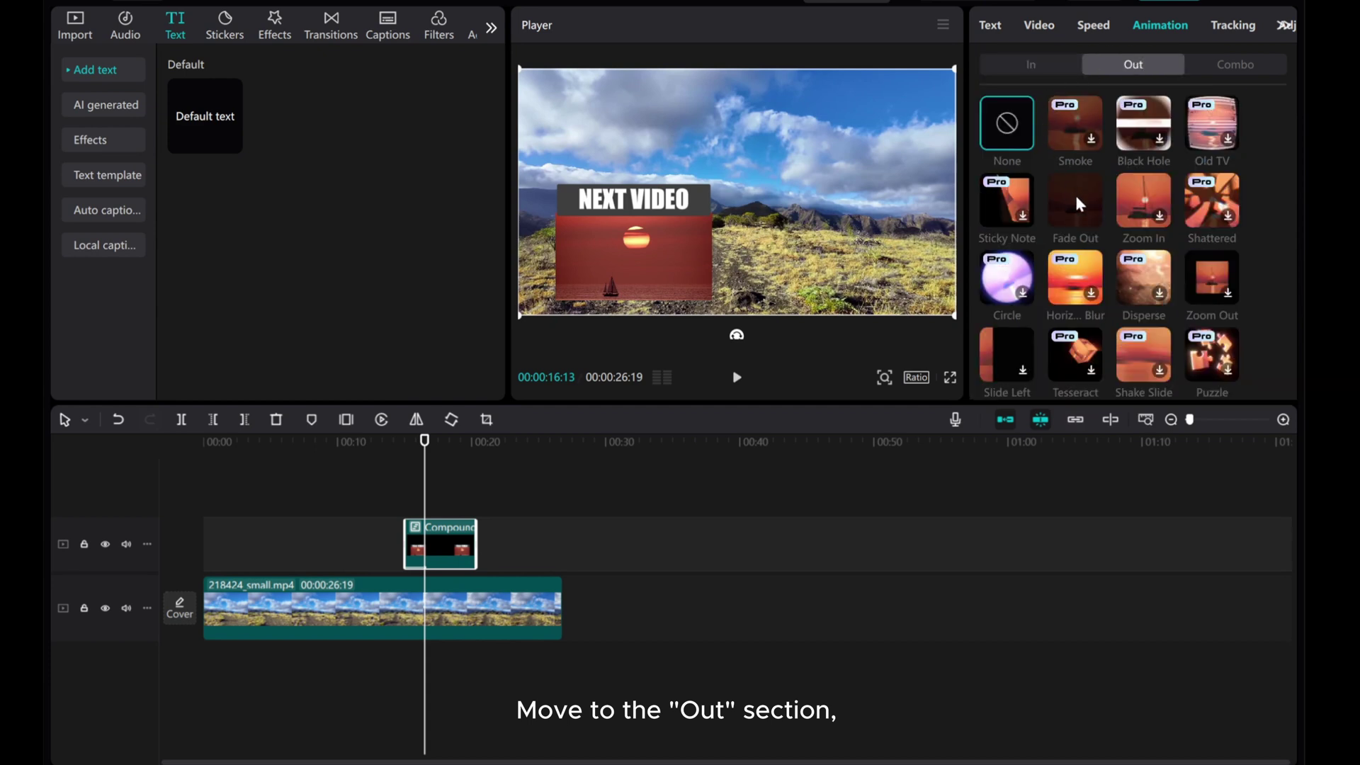
scroll(1074, 202, "down", 2)
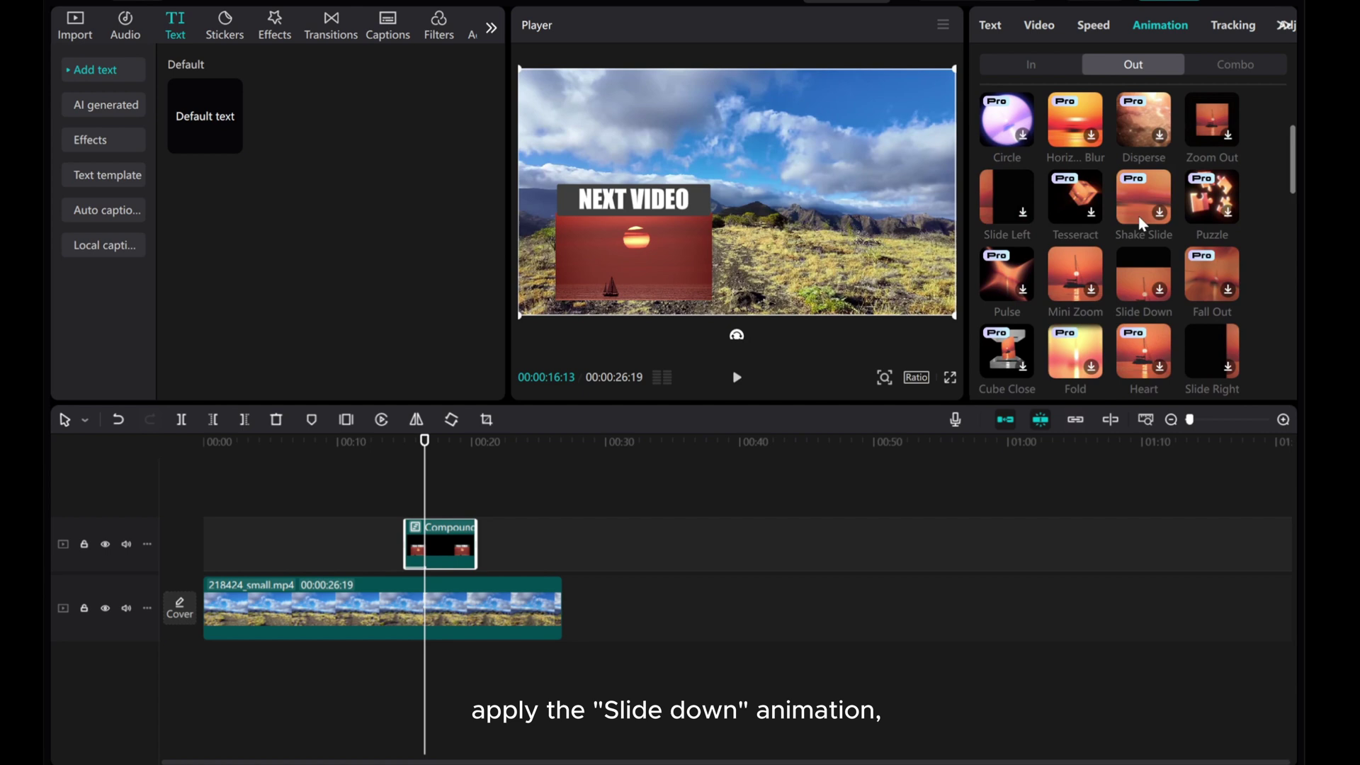
left_click(1144, 275)
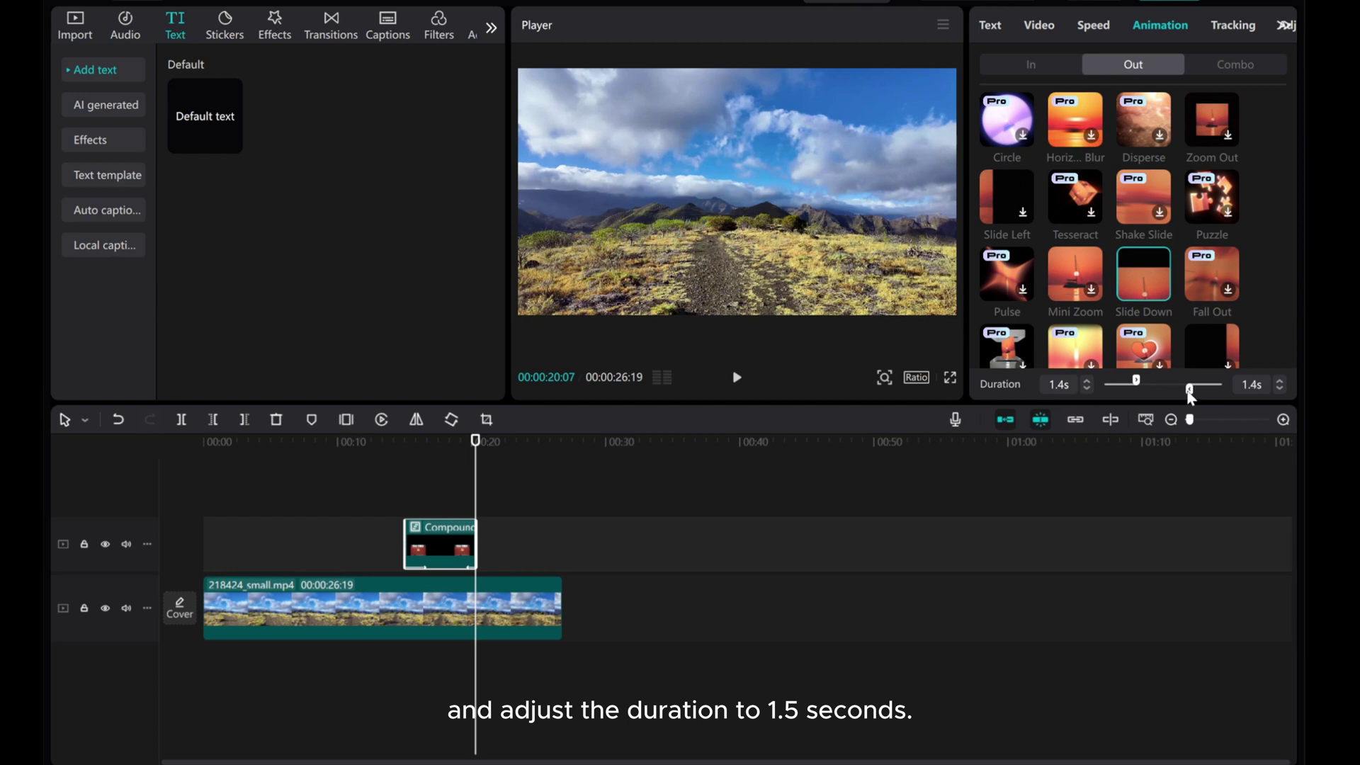
- Rewind to before the overlay appears and play the video to check both animations
left_click(1190, 391)
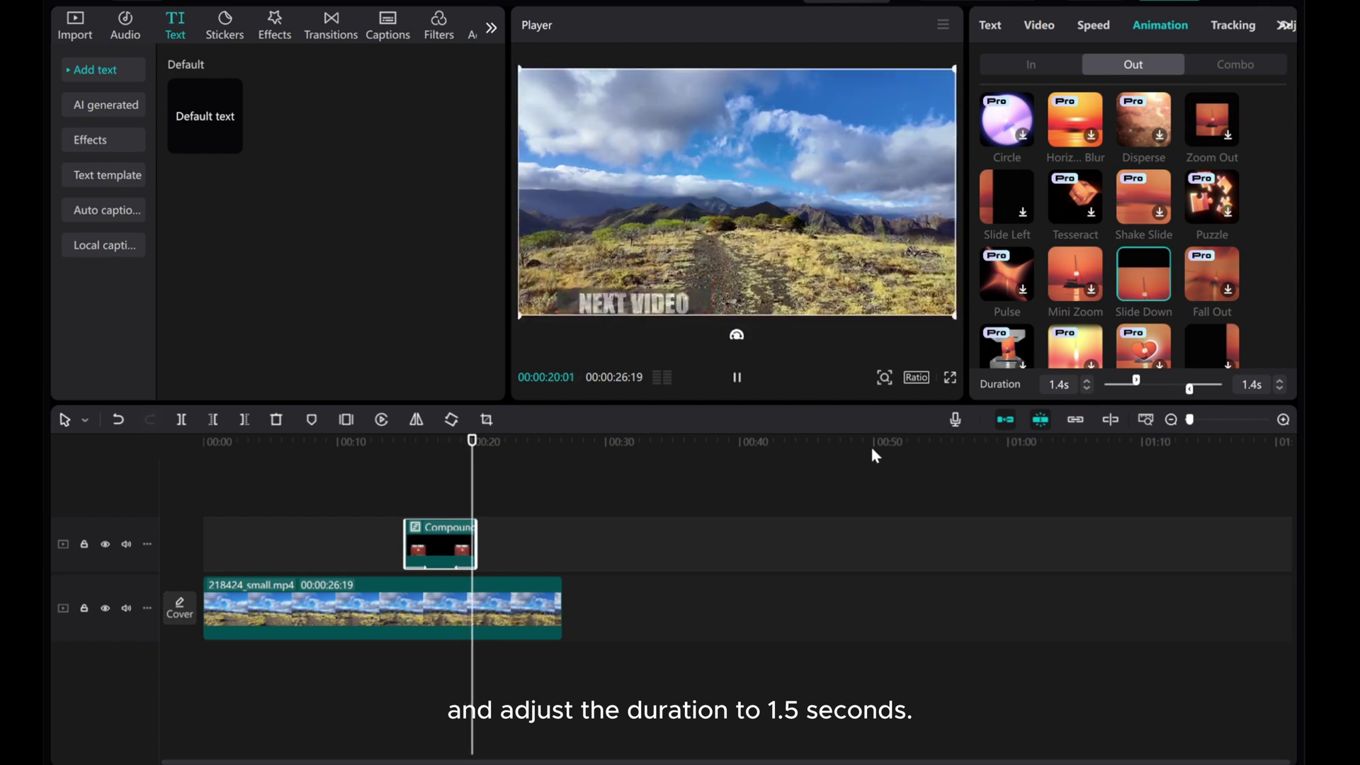
left_click_drag(478, 483, 356, 478)
left_click(734, 380)
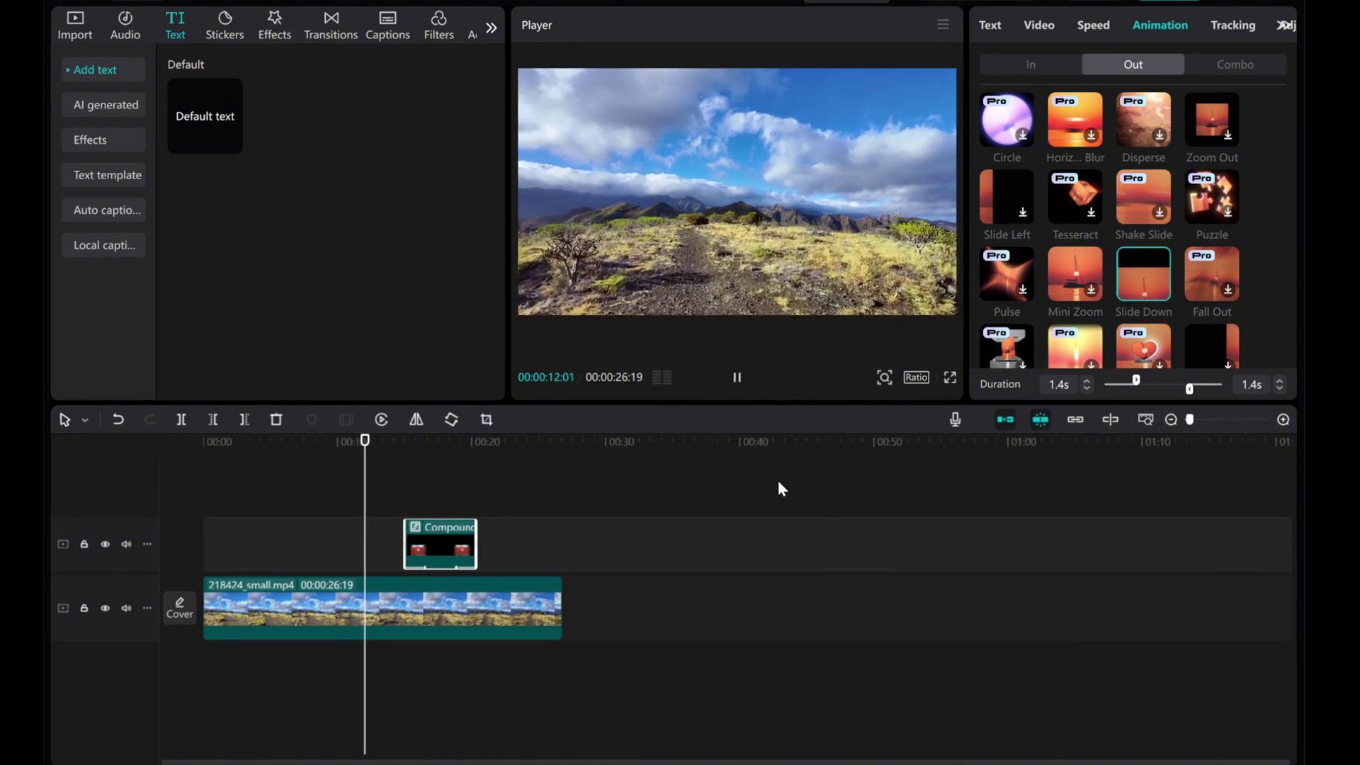